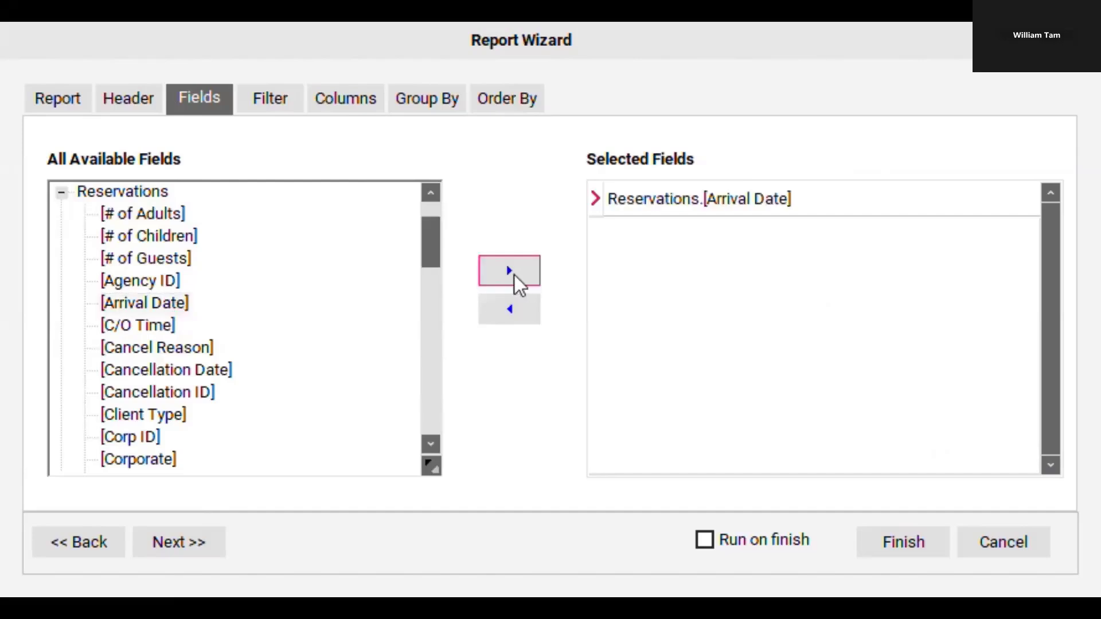
Add the Rate Name field from the Reservations group to the report's selected fields
left_click(432, 444)
left_click(432, 444)
left_click_drag(436, 445, 436, 446)
left_click(437, 446)
left_click(438, 450)
left_click(438, 457)
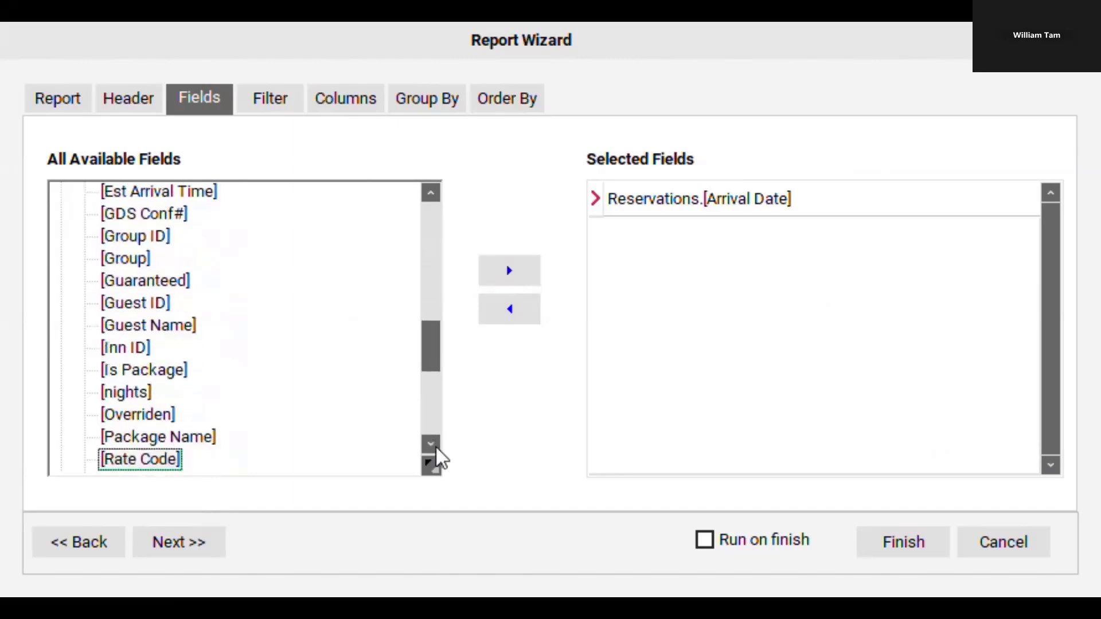
left_click(437, 457)
left_click(437, 457)
left_click(438, 457)
left_click(438, 457)
left_click(438, 457)
left_click(437, 457)
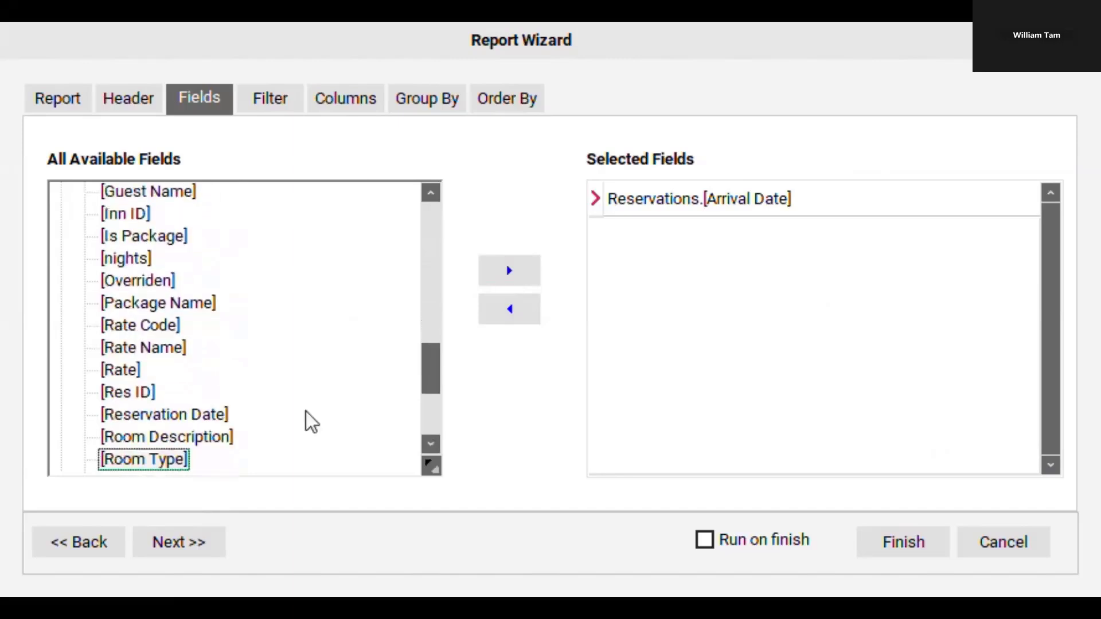
left_click(157, 353)
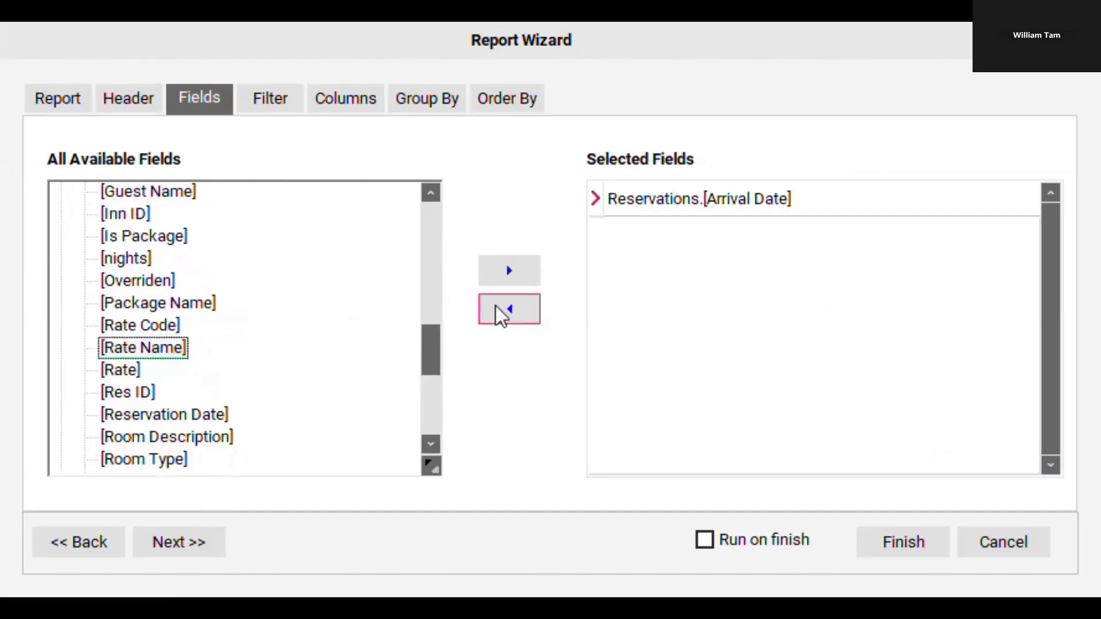
left_click(520, 276)
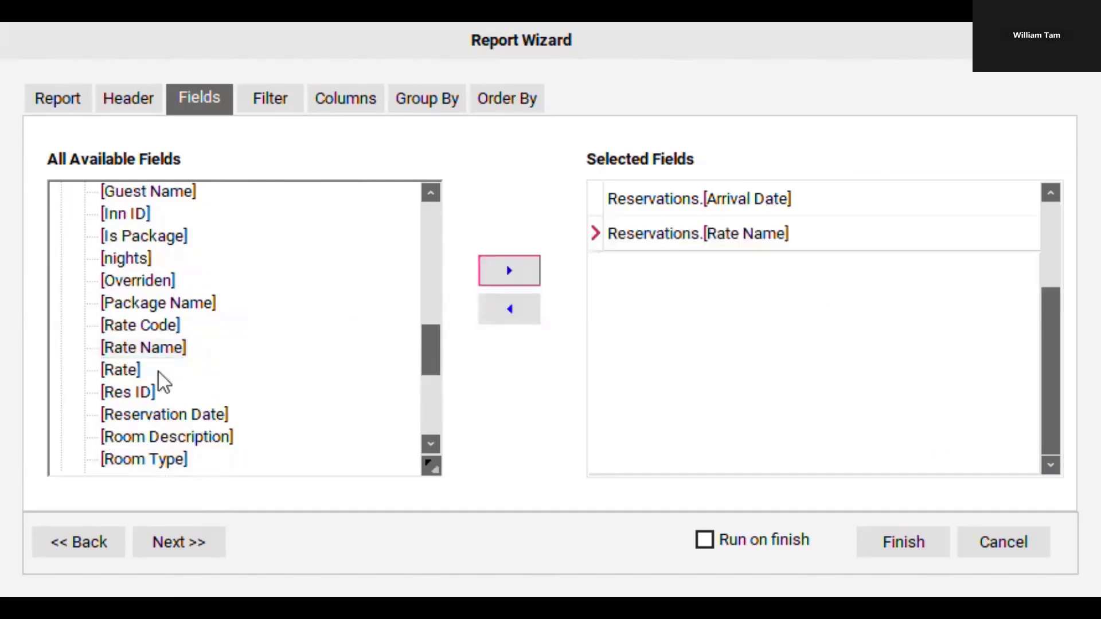
Add the Rate and Res ID fields from the Reservations group to the selected fields
left_click(130, 371)
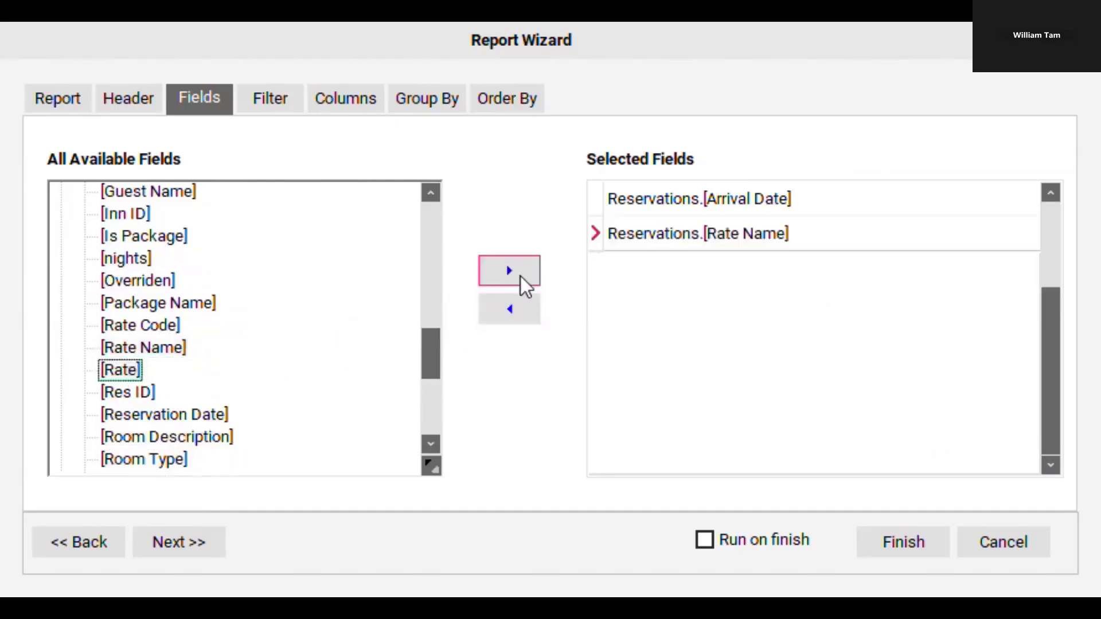
left_click(521, 277)
left_click(148, 396)
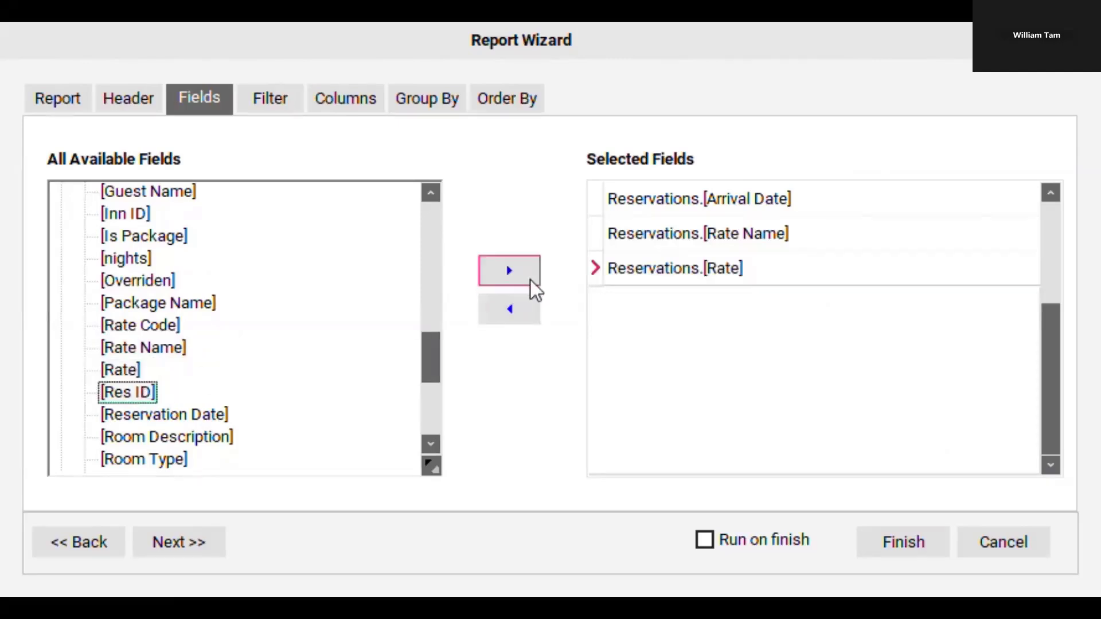
left_click(523, 277)
Collapse the Reservations group and add the Full Name field from the Guests group to the selected fields
left_click_drag(422, 366, 436, 215)
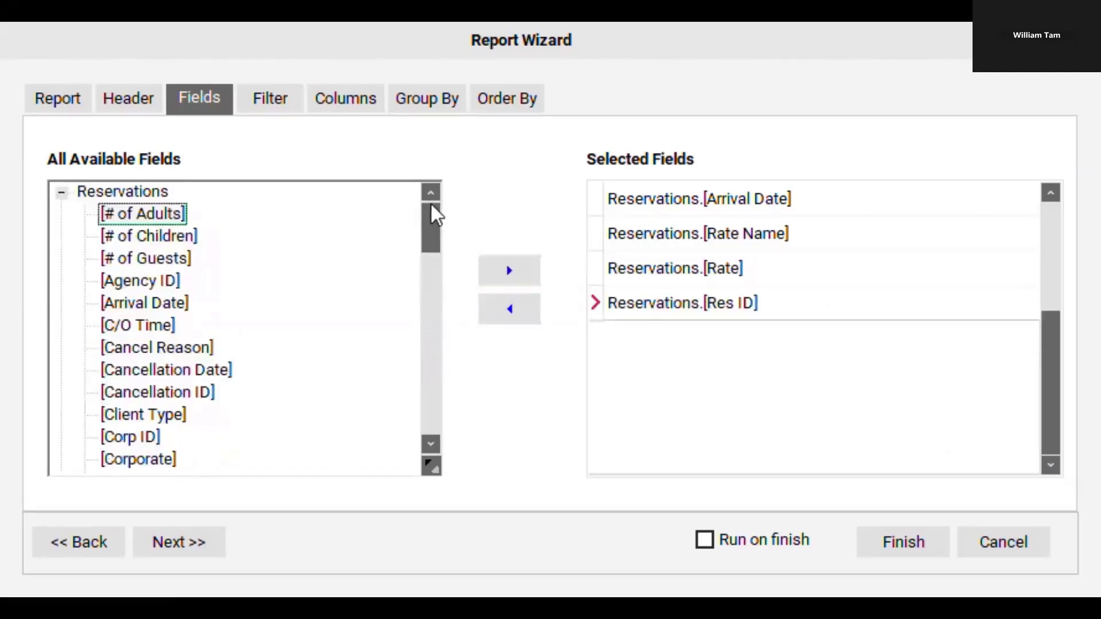
left_click(62, 192)
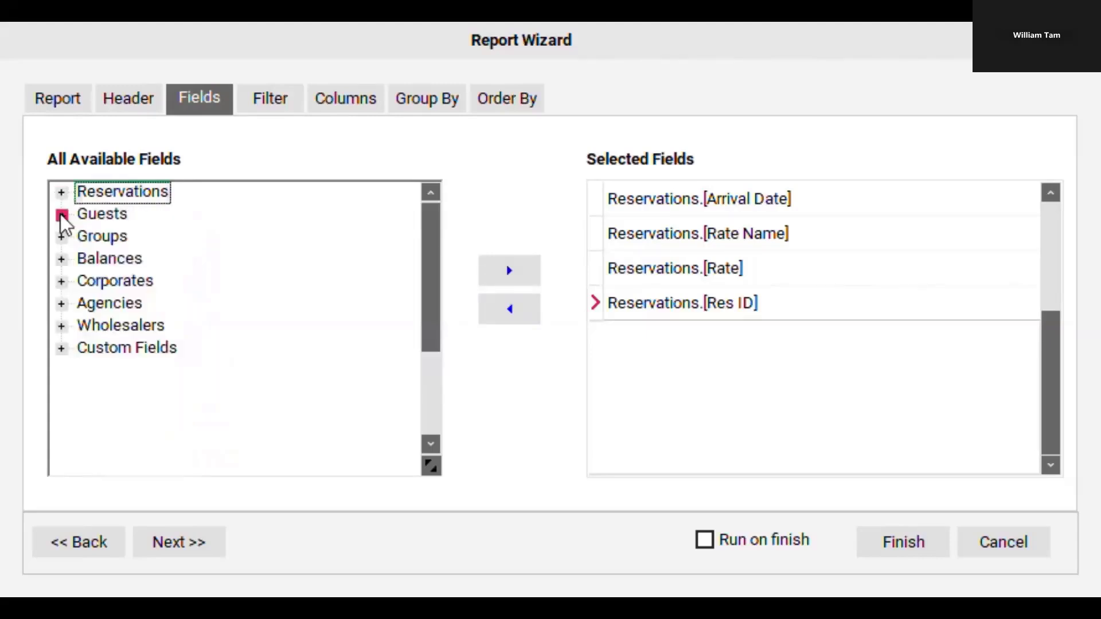
left_click(62, 215)
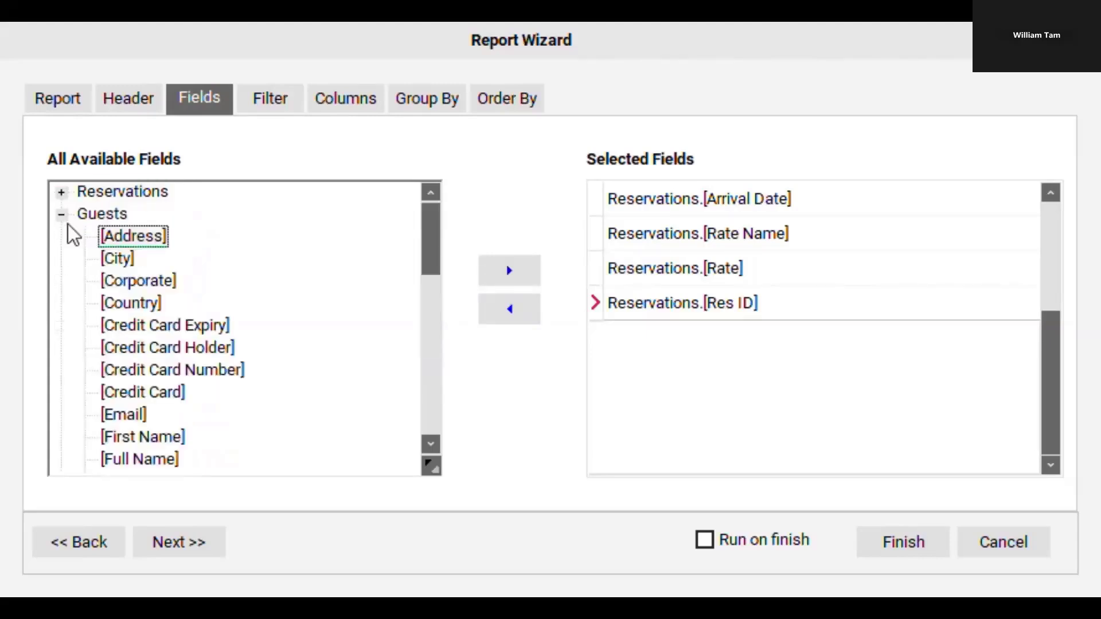
left_click(159, 462)
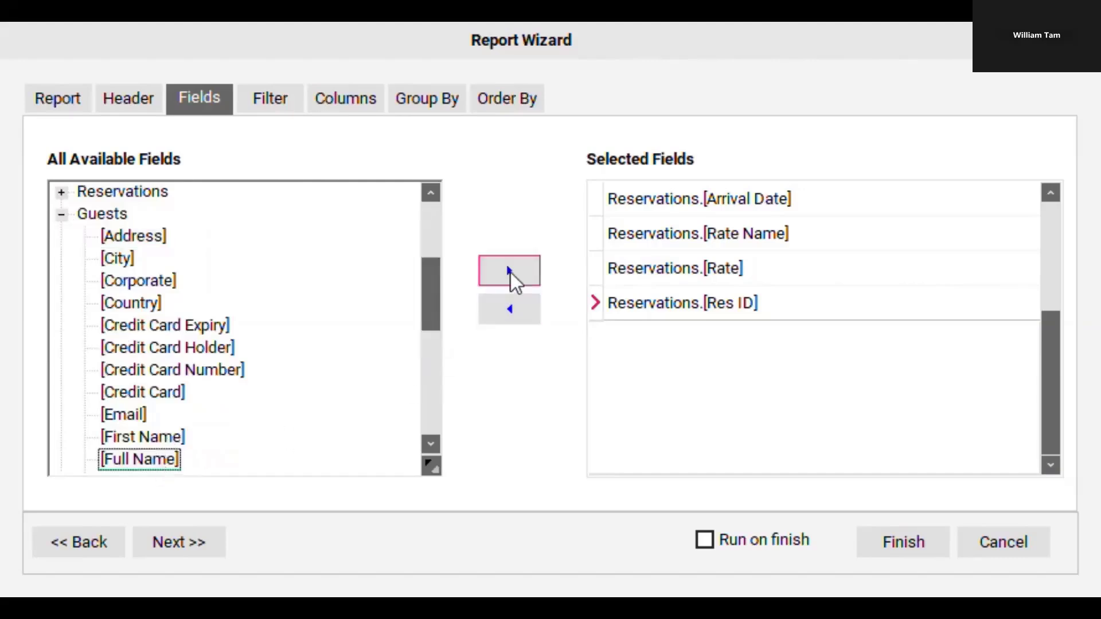
left_click(509, 271)
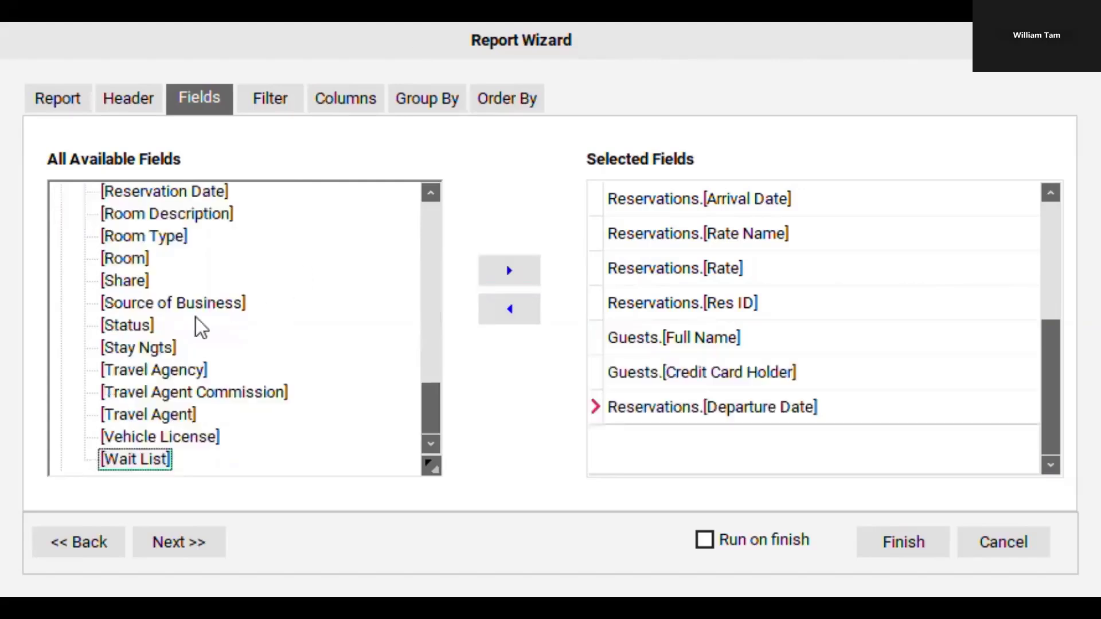
Add the Reservations Status field to the selected fields and advance to the report's filter settings
left_click(142, 326)
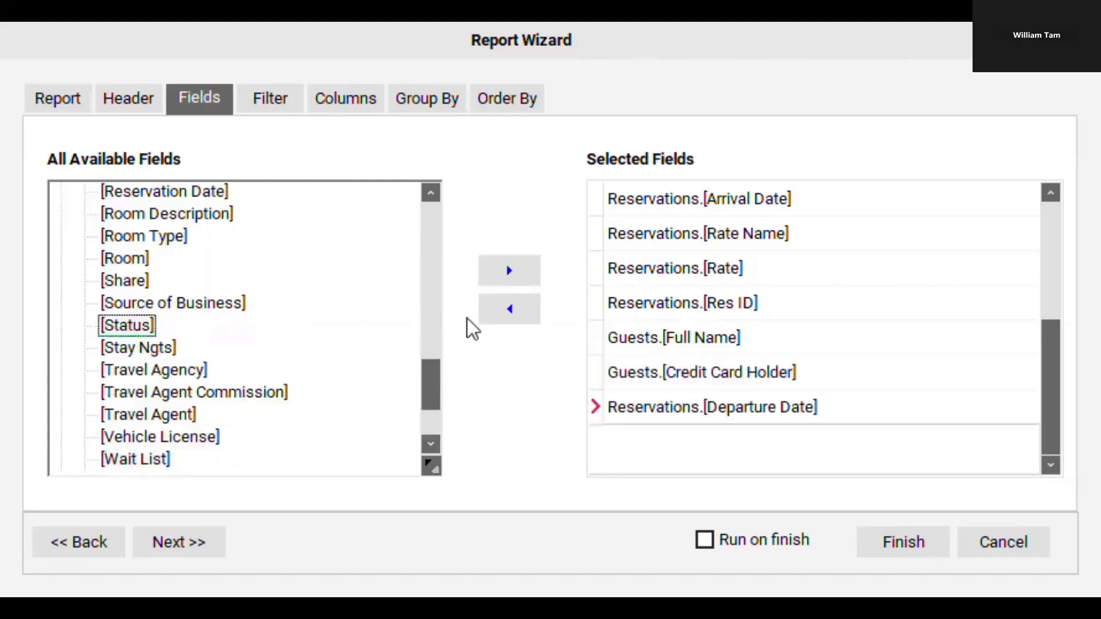
left_click(527, 269)
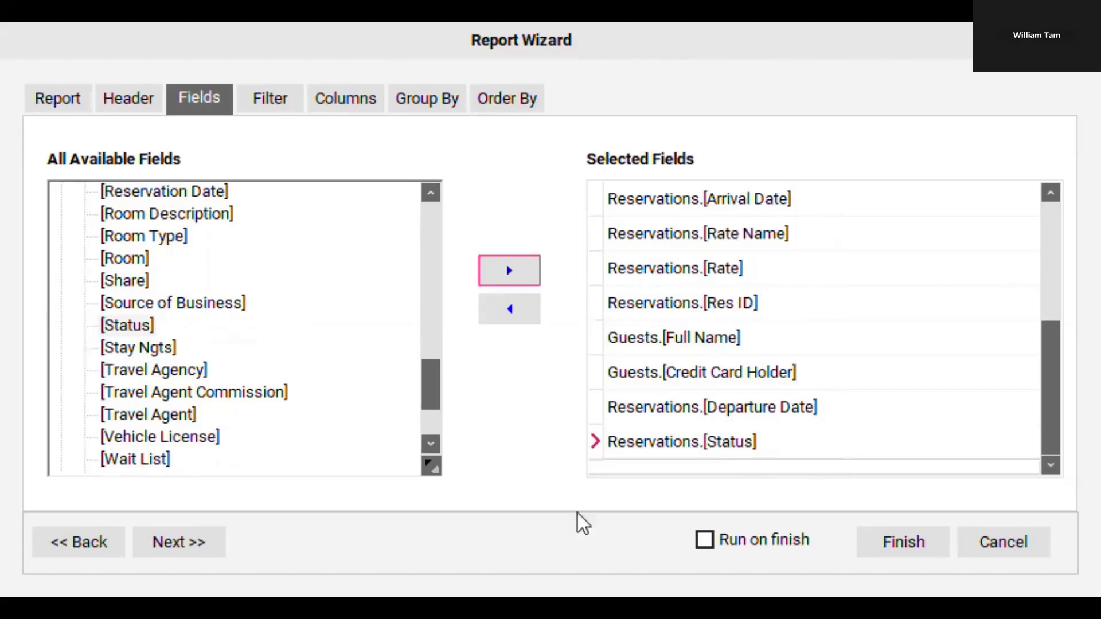
left_click(205, 552)
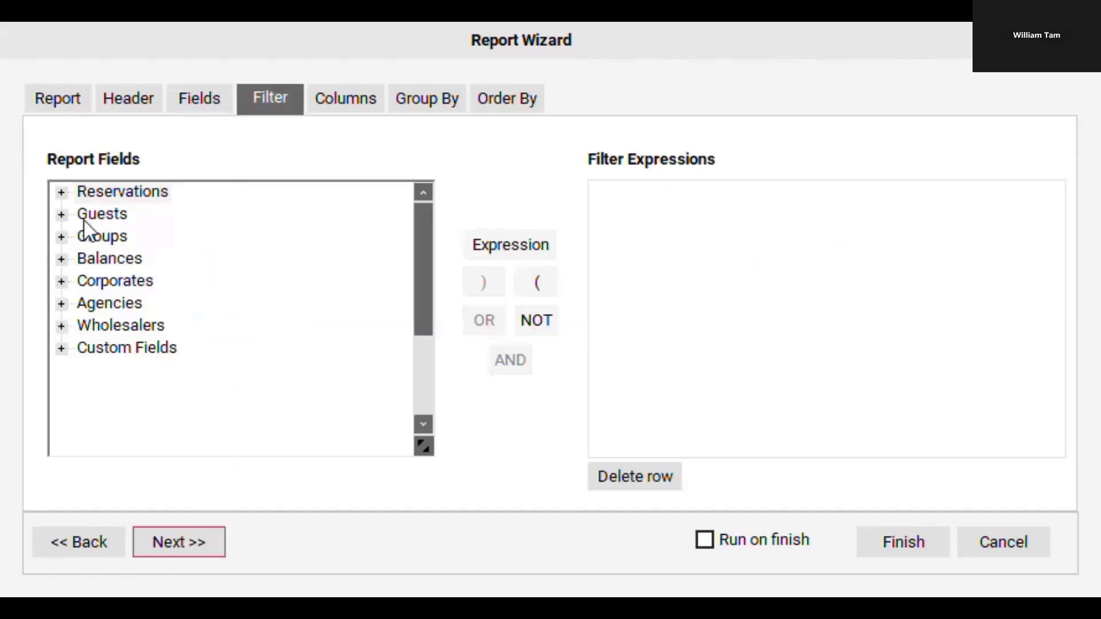
Create a filter expression for the Reservations Arrival Date using >= and a parameter with the prompt "Date From:"
left_click(61, 193)
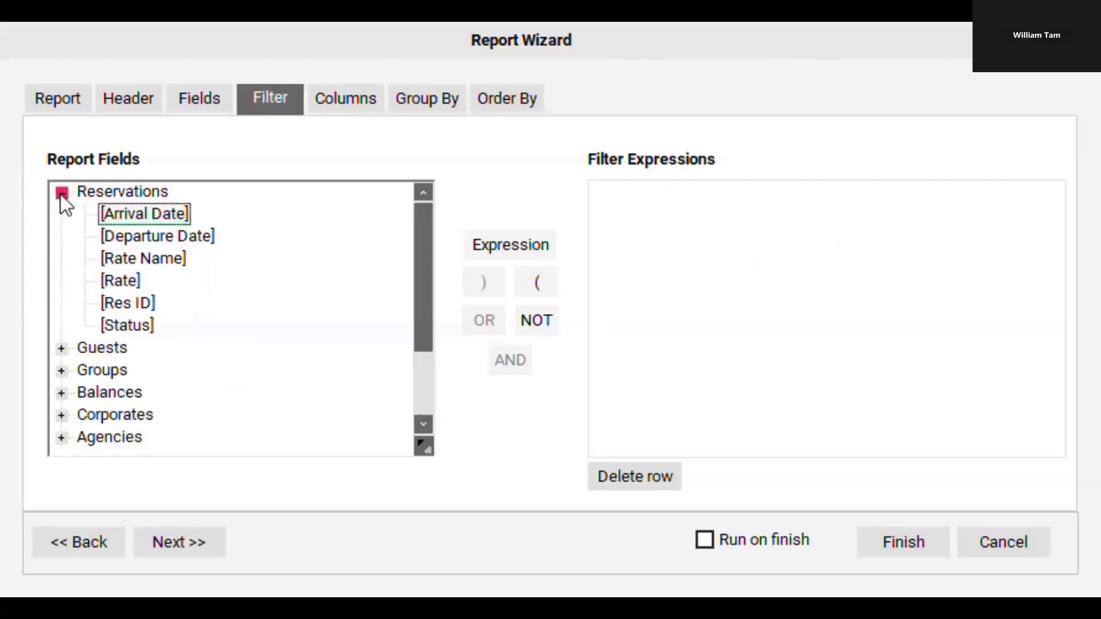
left_click(61, 194)
left_click(61, 215)
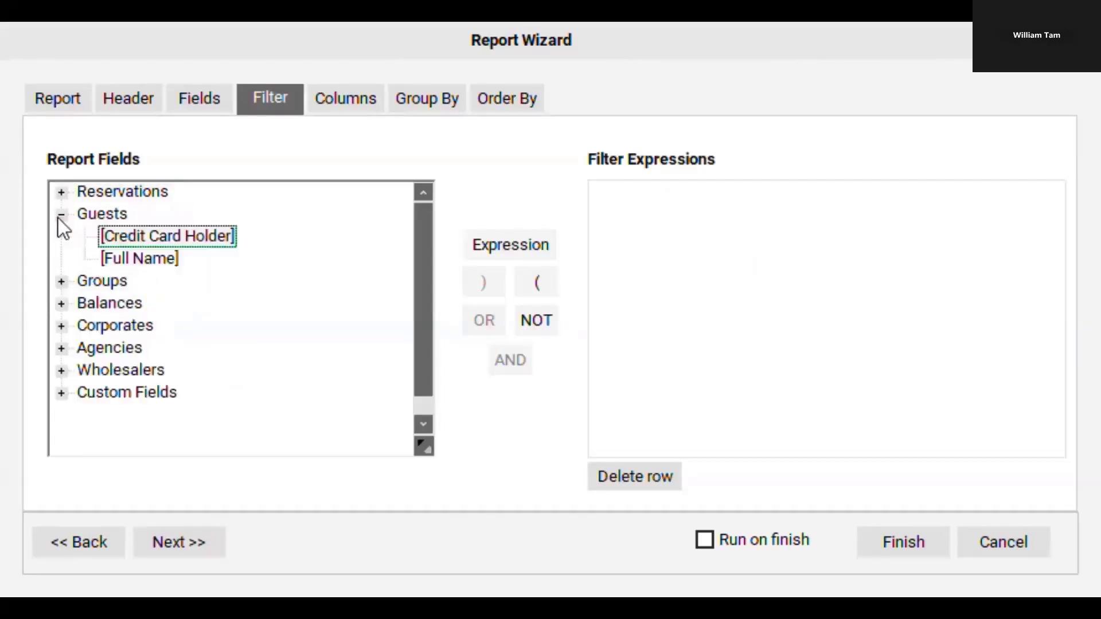
left_click(59, 217)
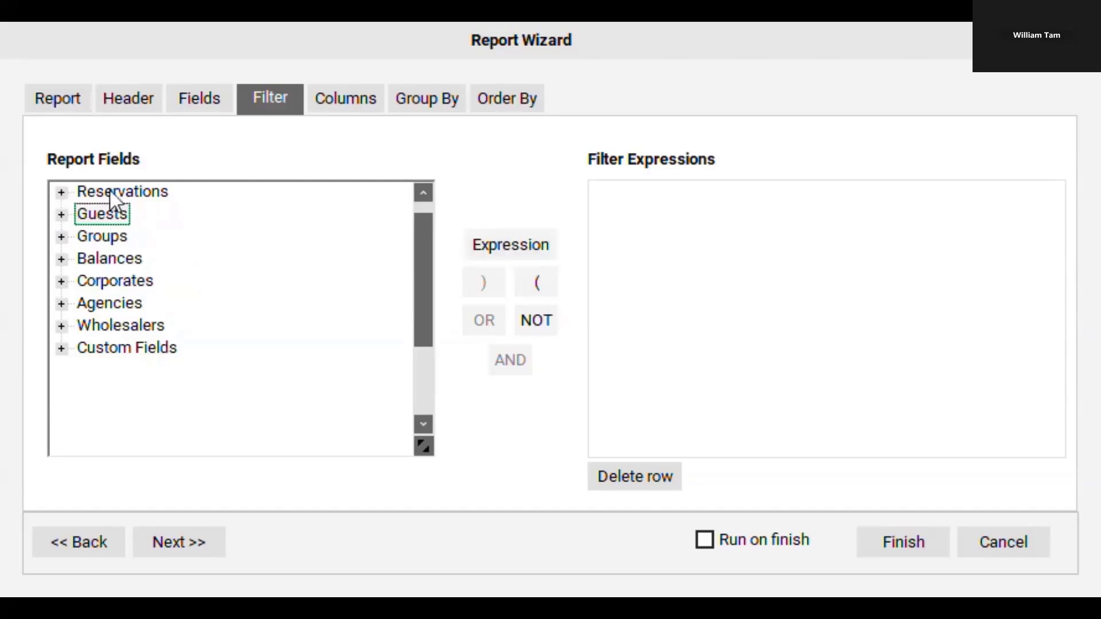
left_click(62, 192)
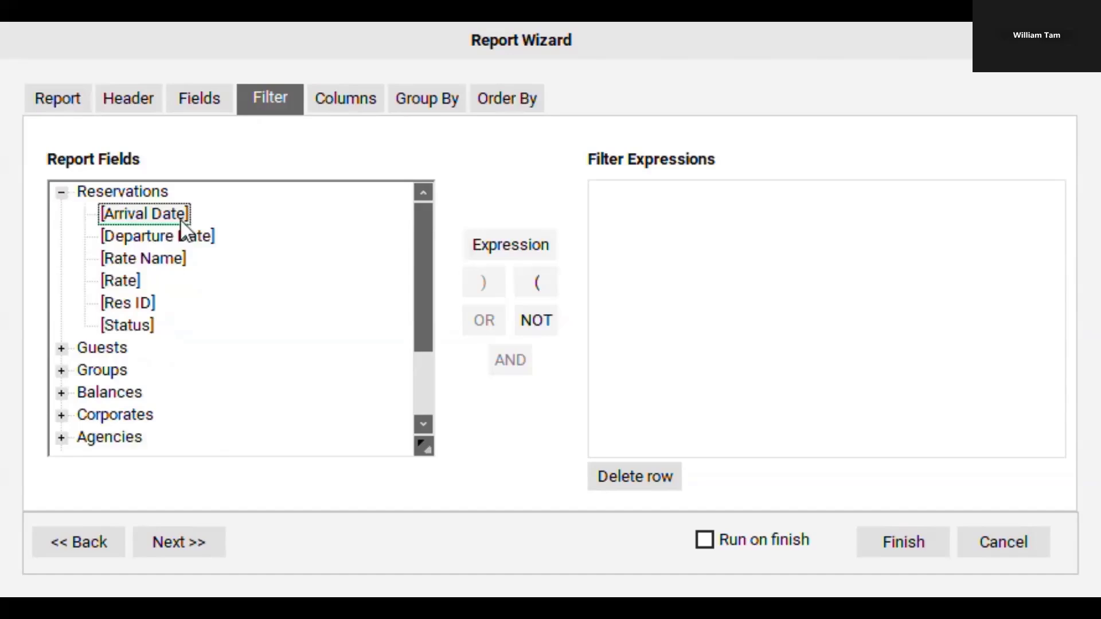
left_click(537, 253)
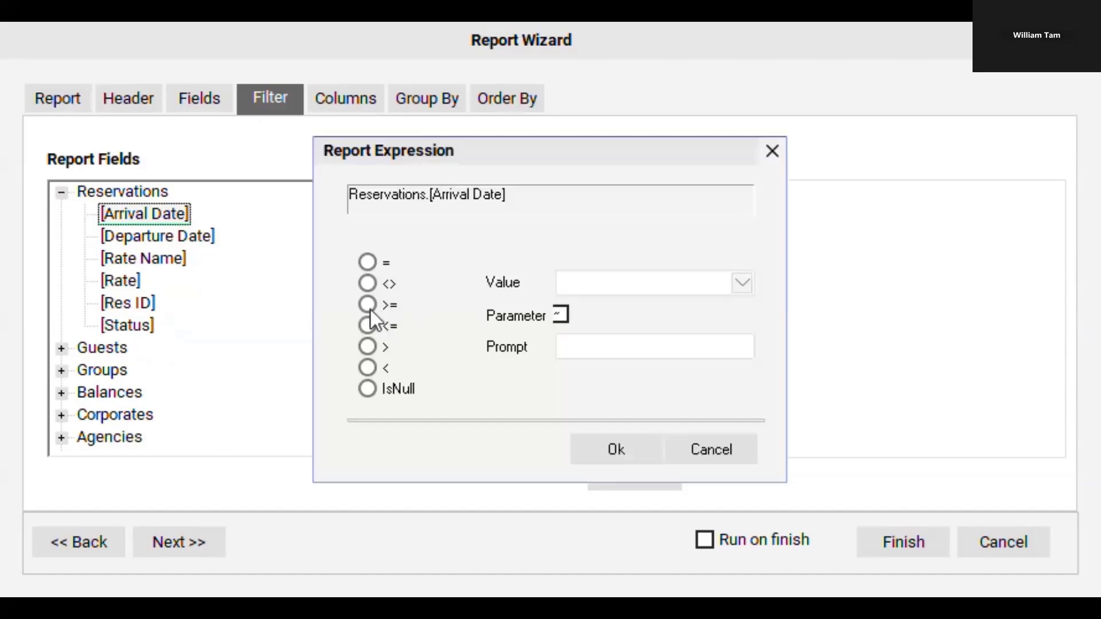
left_click(368, 304)
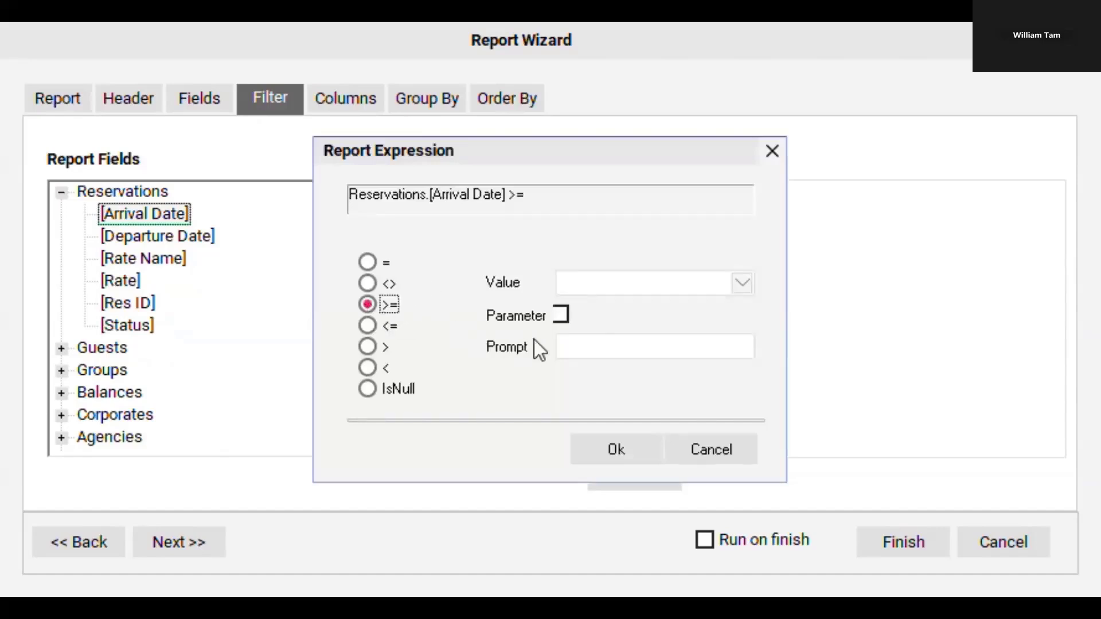
left_click(562, 315)
left_click(590, 349)
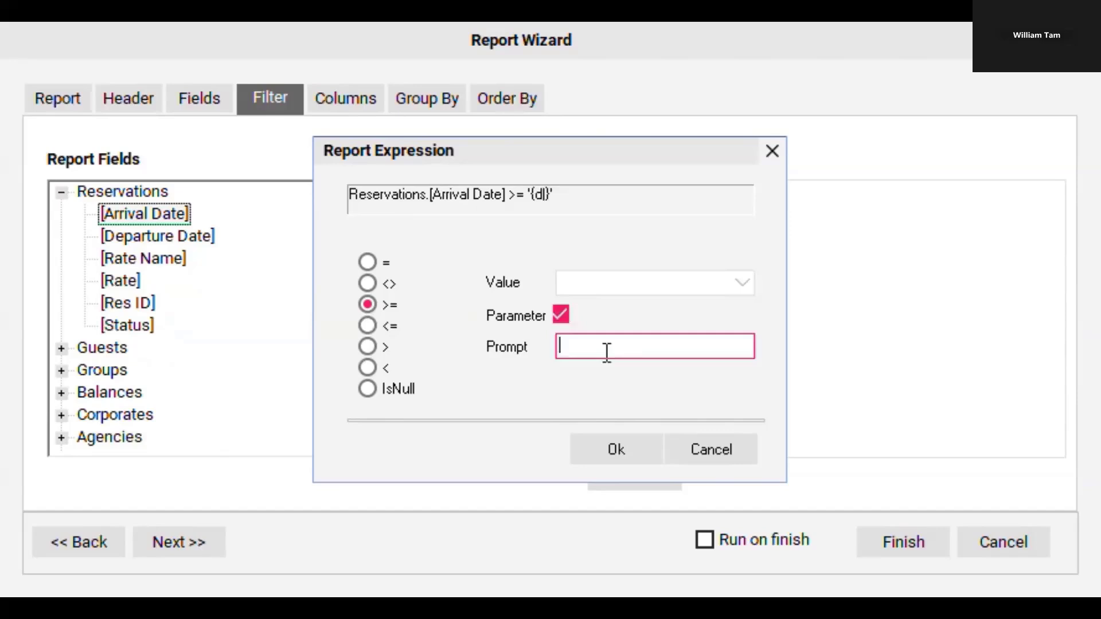
type("Date Fro")
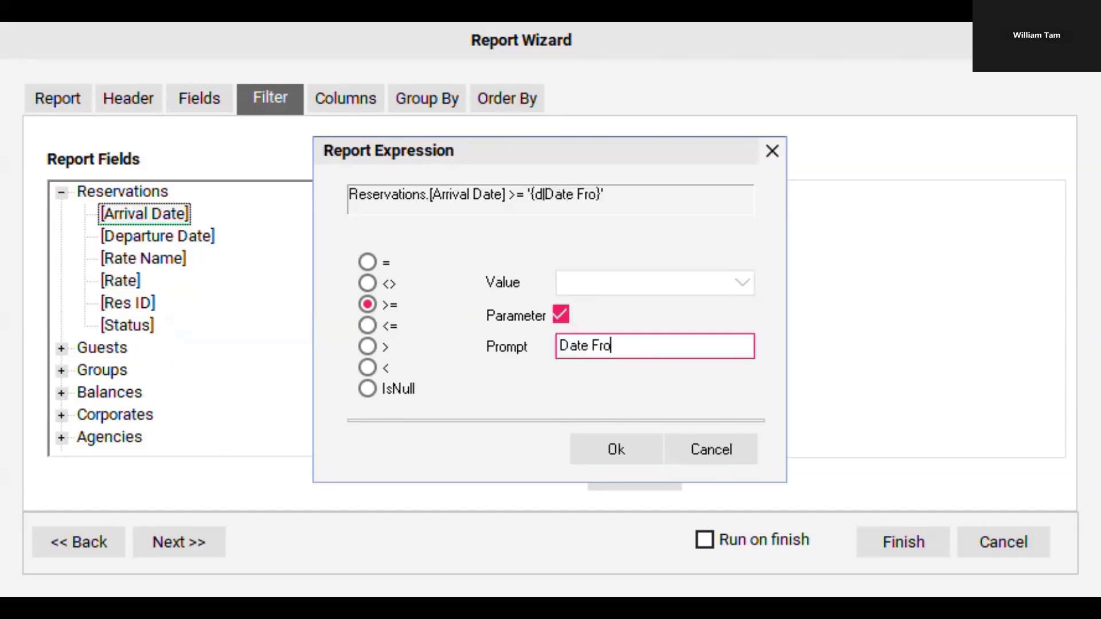
type("m:")
left_click(628, 452)
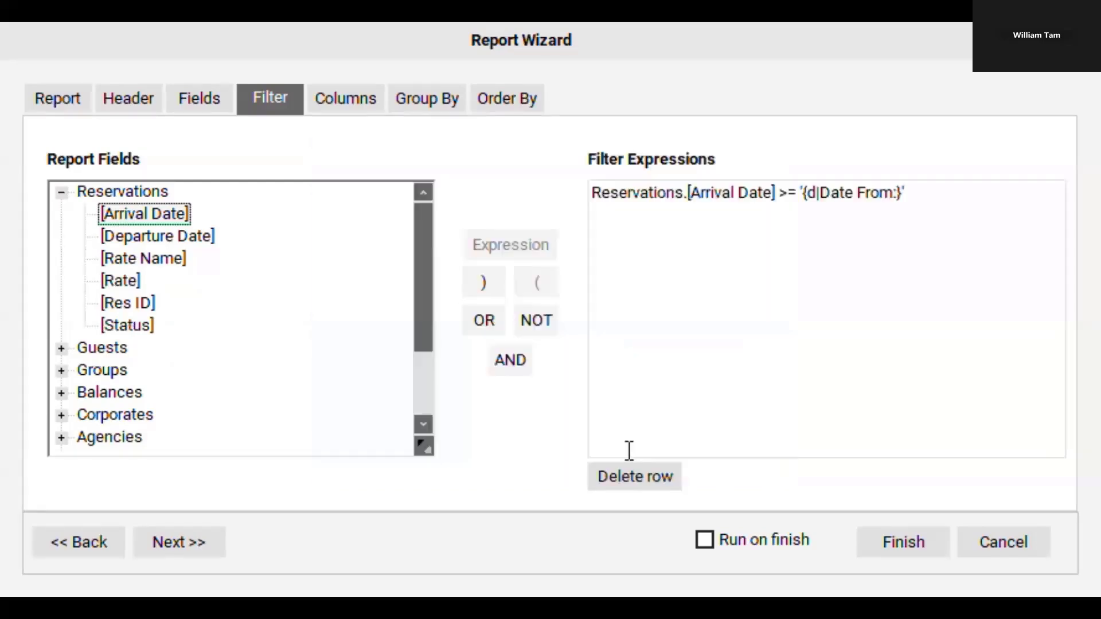
Append an AND condition on Arrival Date using <= and a parameter with the prompt "Date To:"
left_click(511, 363)
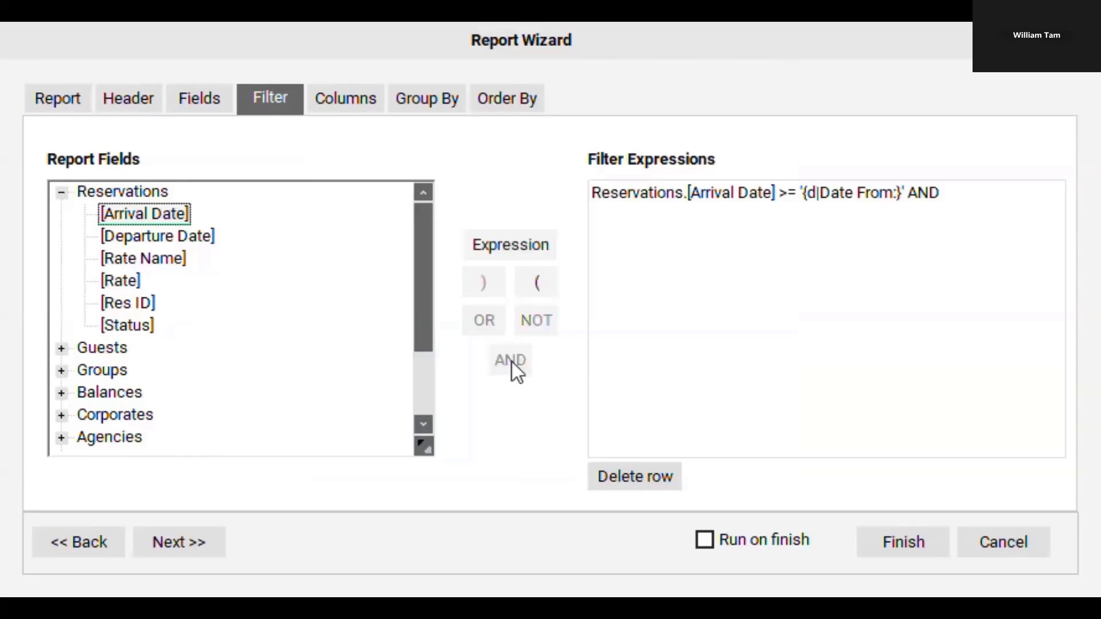
left_click(518, 253)
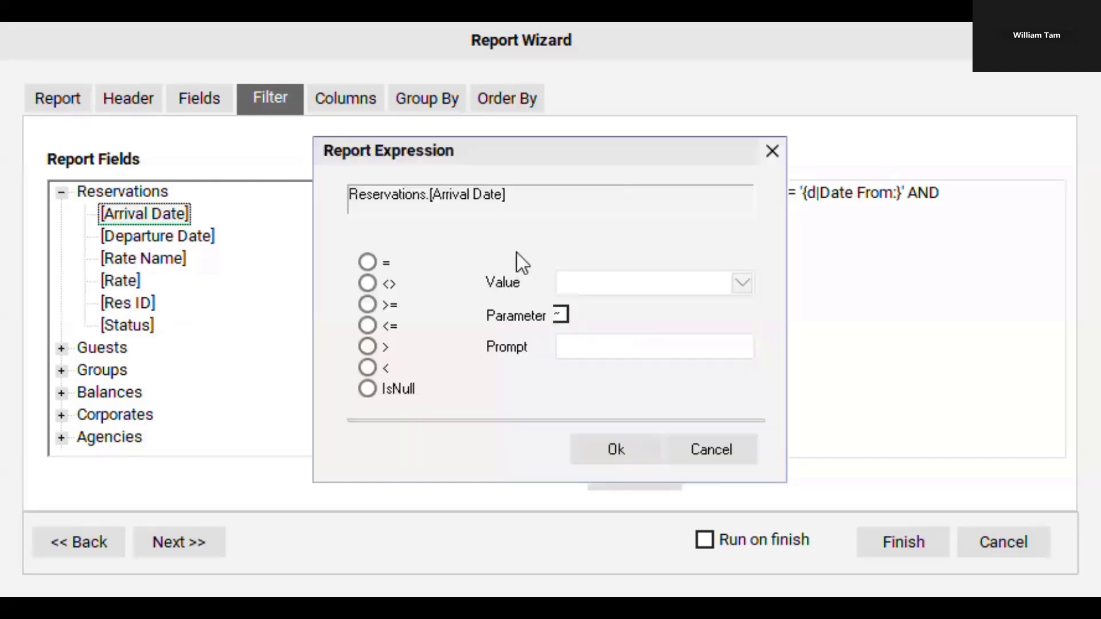
left_click(369, 325)
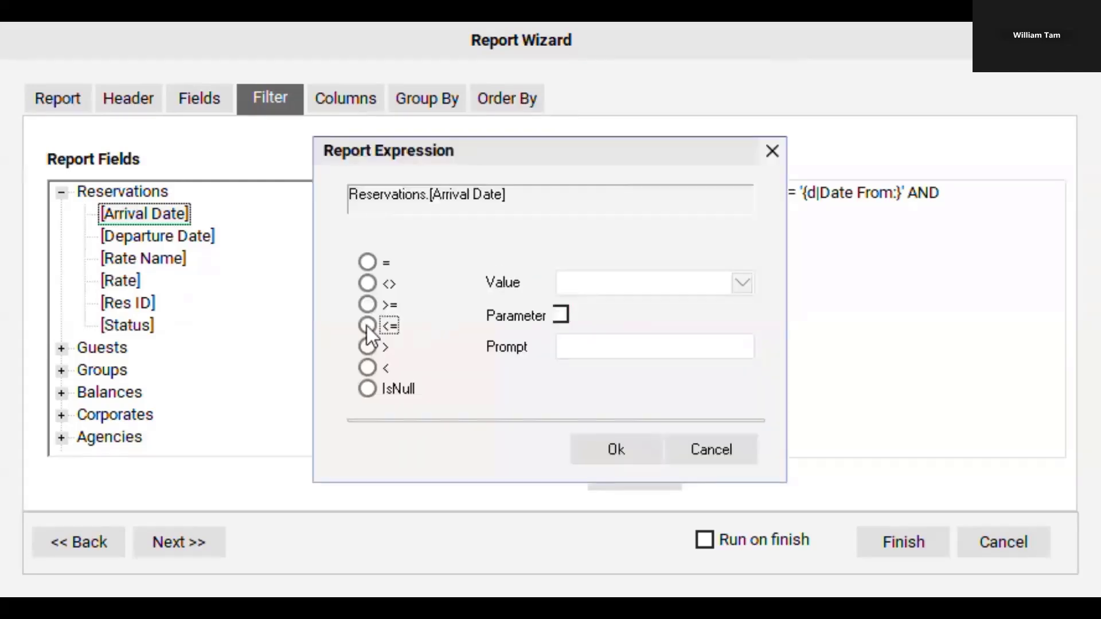
left_click(561, 316)
left_click(576, 344)
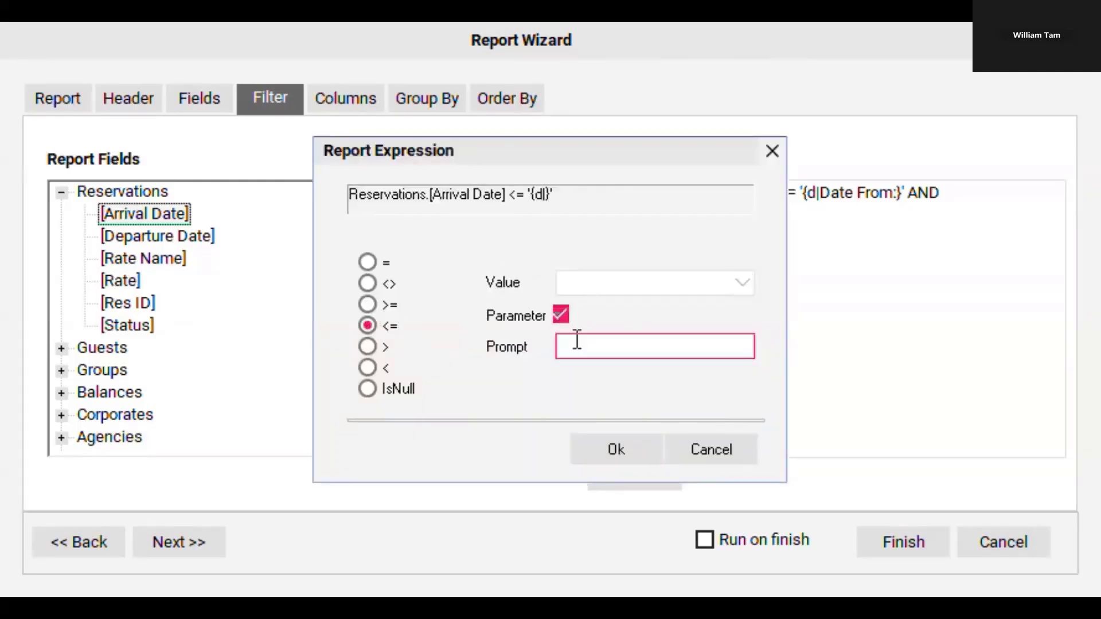
type("Date To:")
left_click(632, 443)
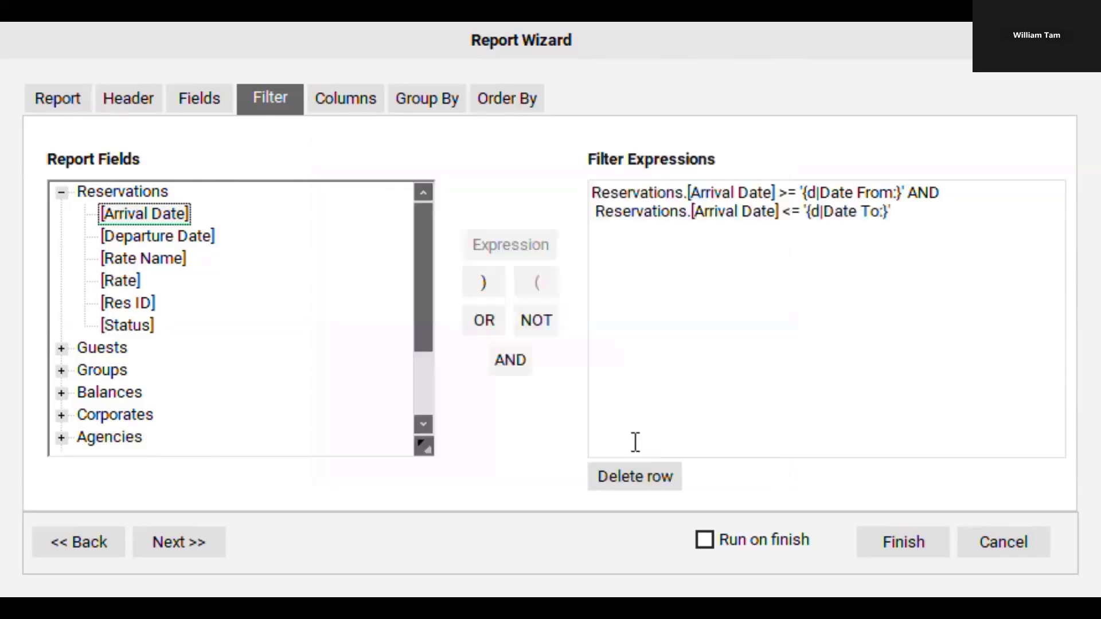
Append AND with an opening parenthesis, followed by a condition that Rate Name is like "Booking"
left_click(506, 360)
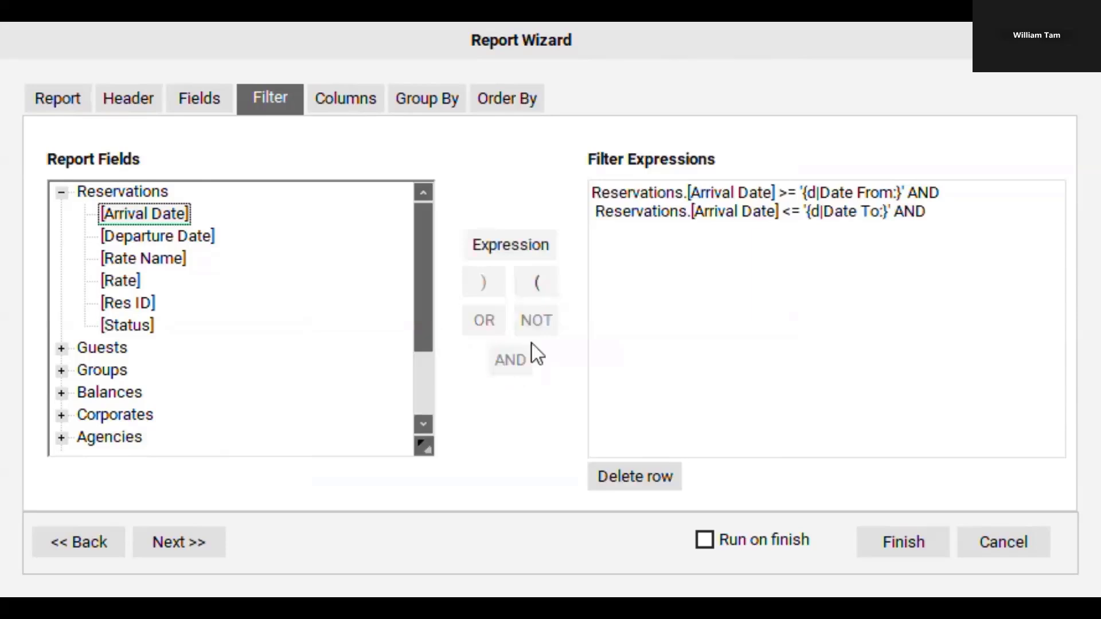
left_click(533, 282)
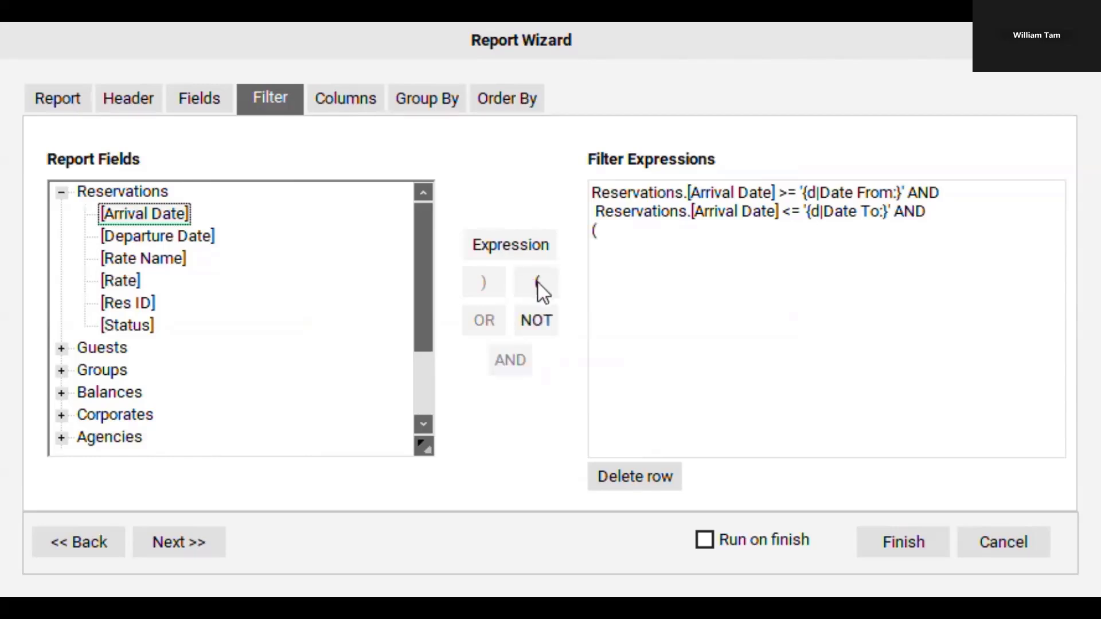
left_click(171, 257)
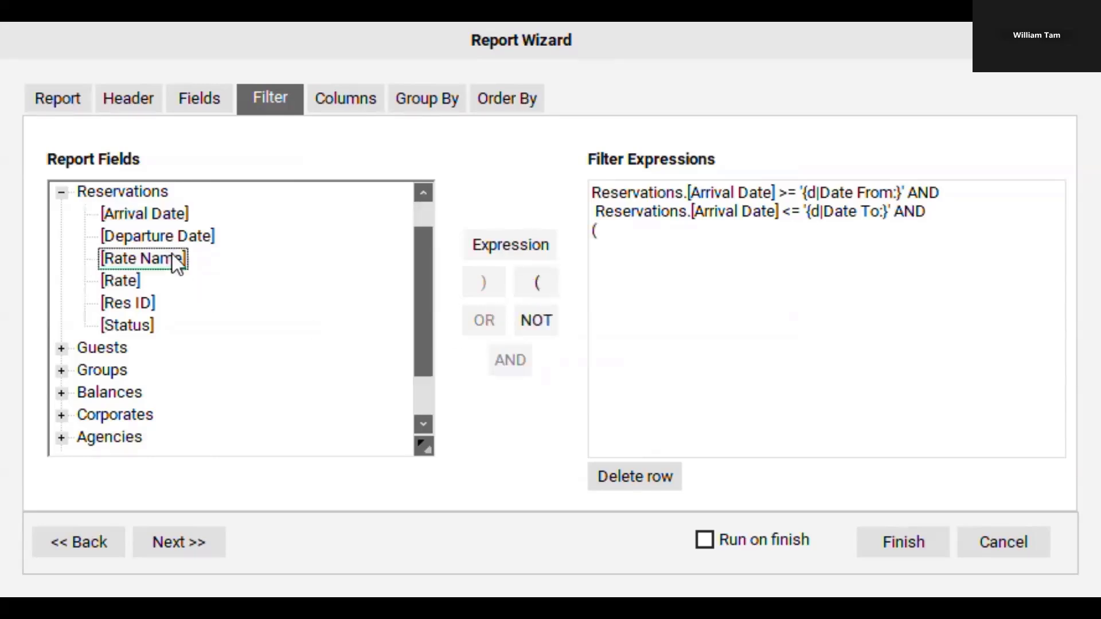
left_click(543, 257)
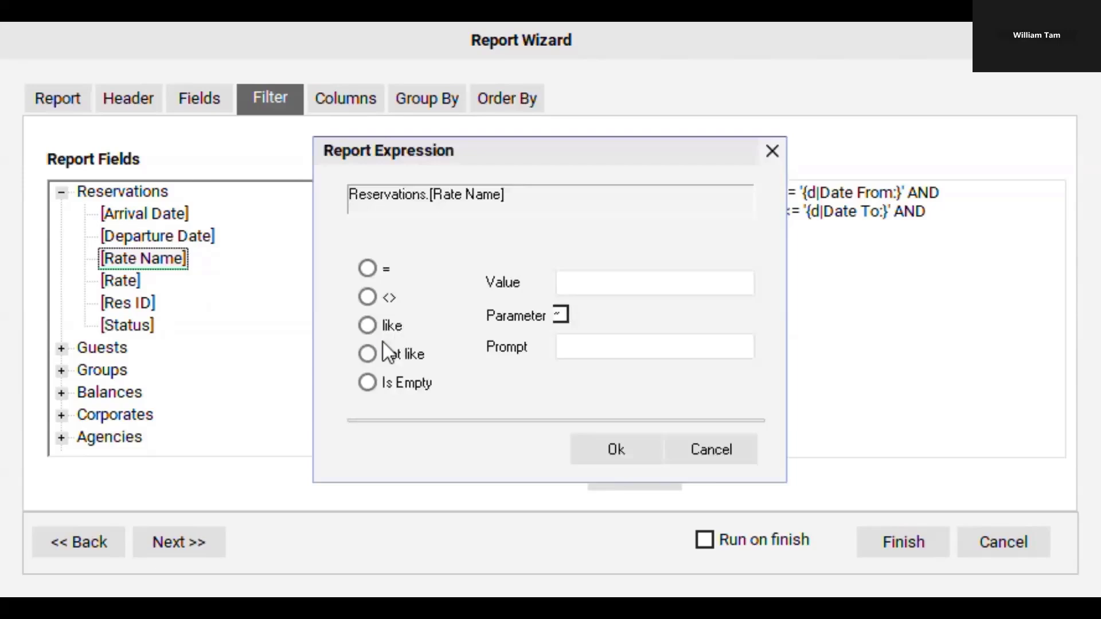
left_click(371, 329)
left_click(603, 285)
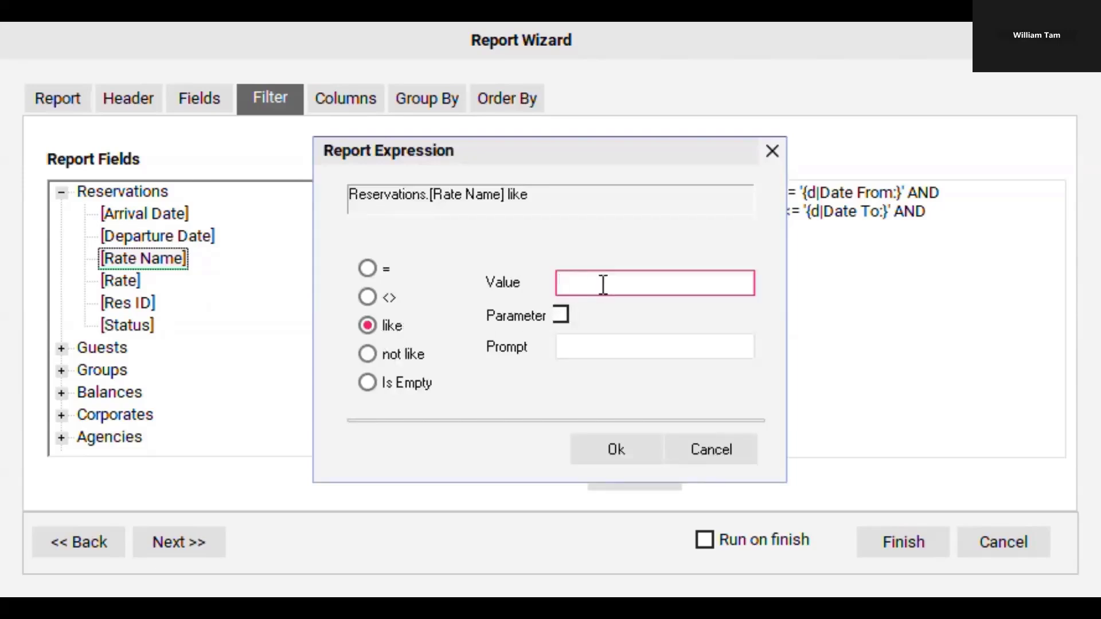
type("Booking")
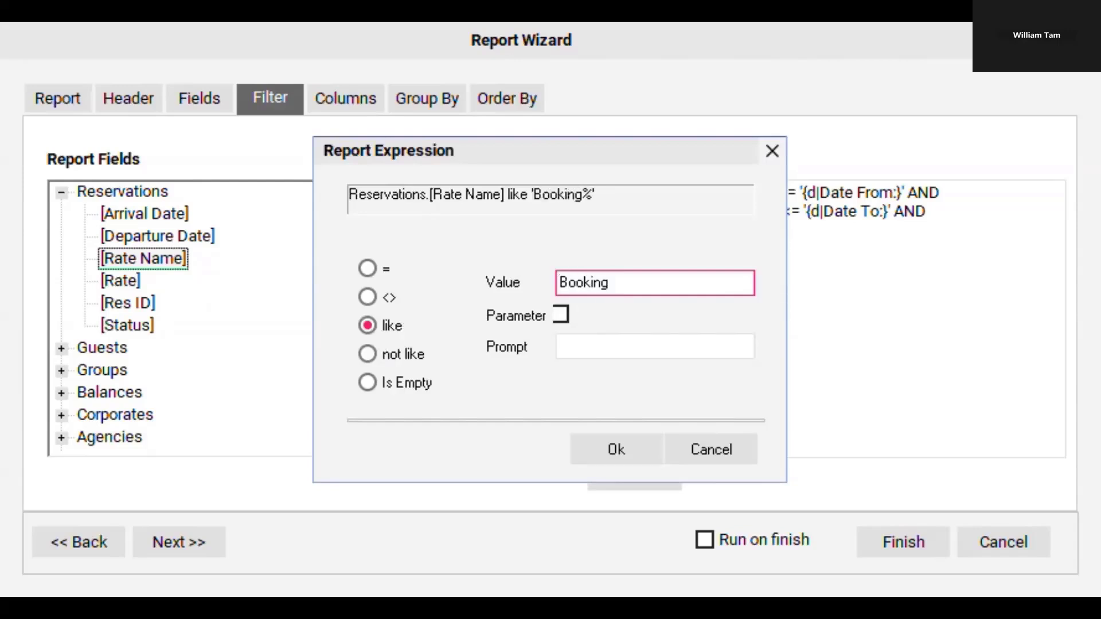
left_click(642, 458)
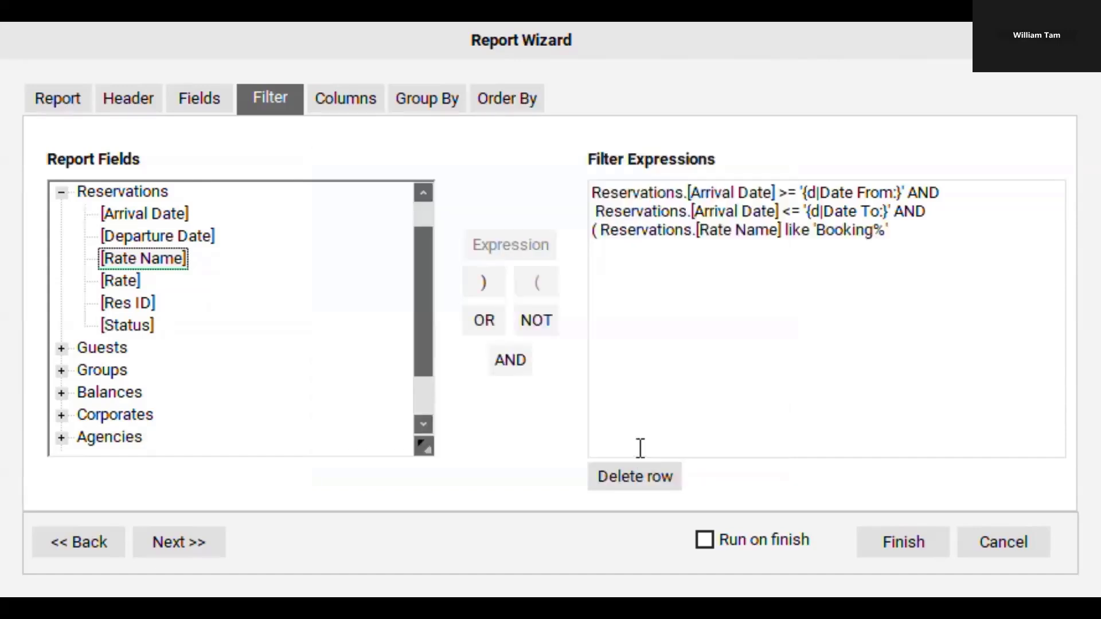
Append an OR condition that Rate Name is like "Expedia" and close the parenthesis around the rate conditions
left_click(490, 325)
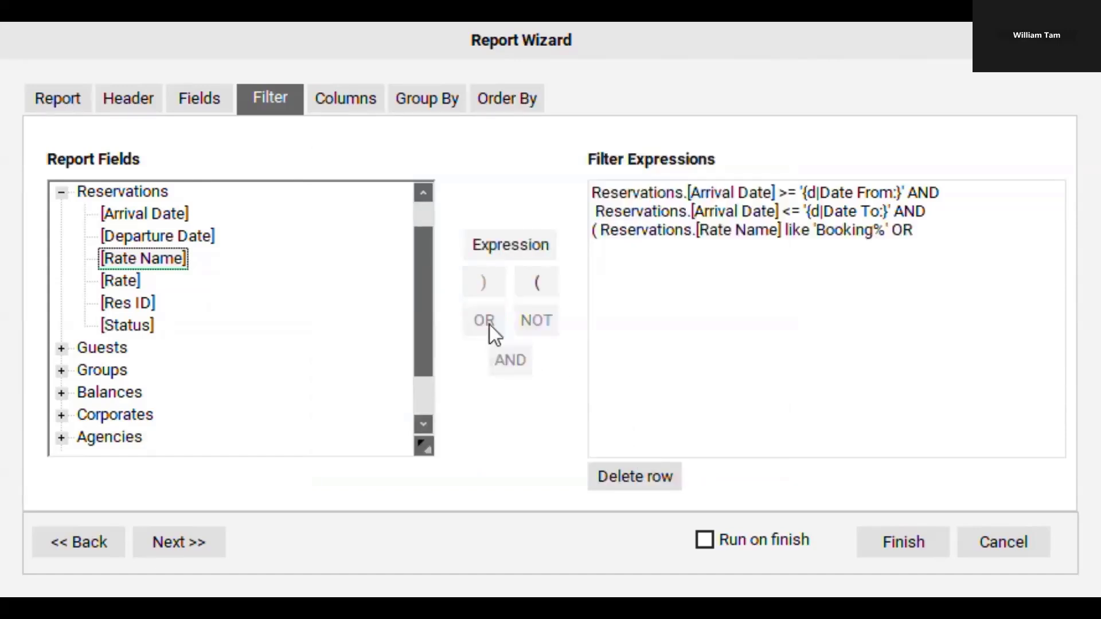
left_click(526, 259)
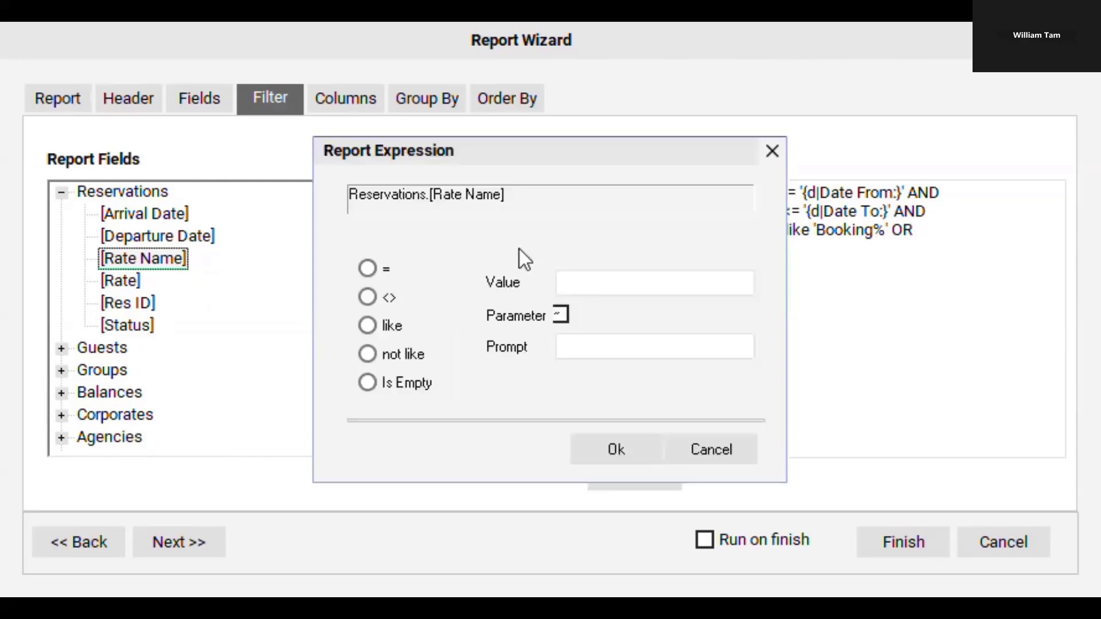
left_click(368, 326)
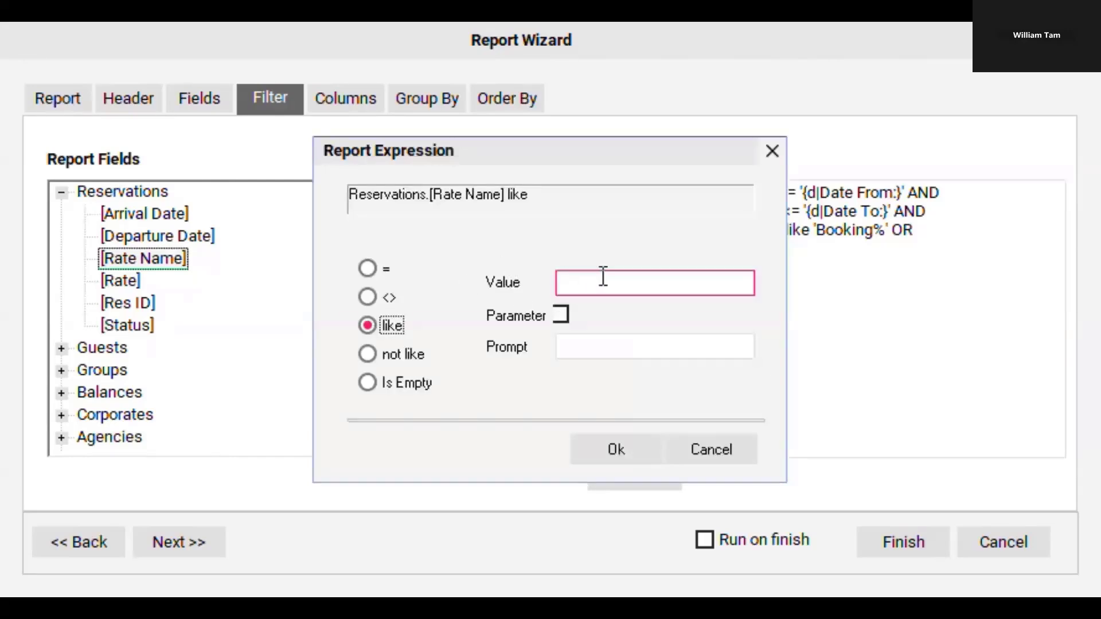
left_click(622, 282)
type("Expedia")
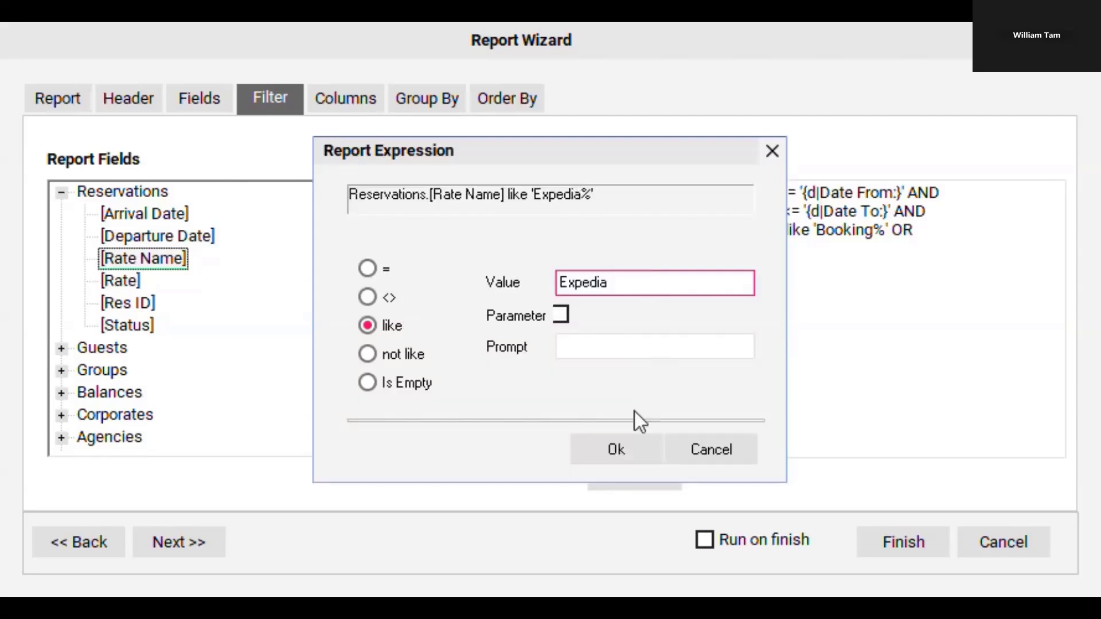
left_click(627, 457)
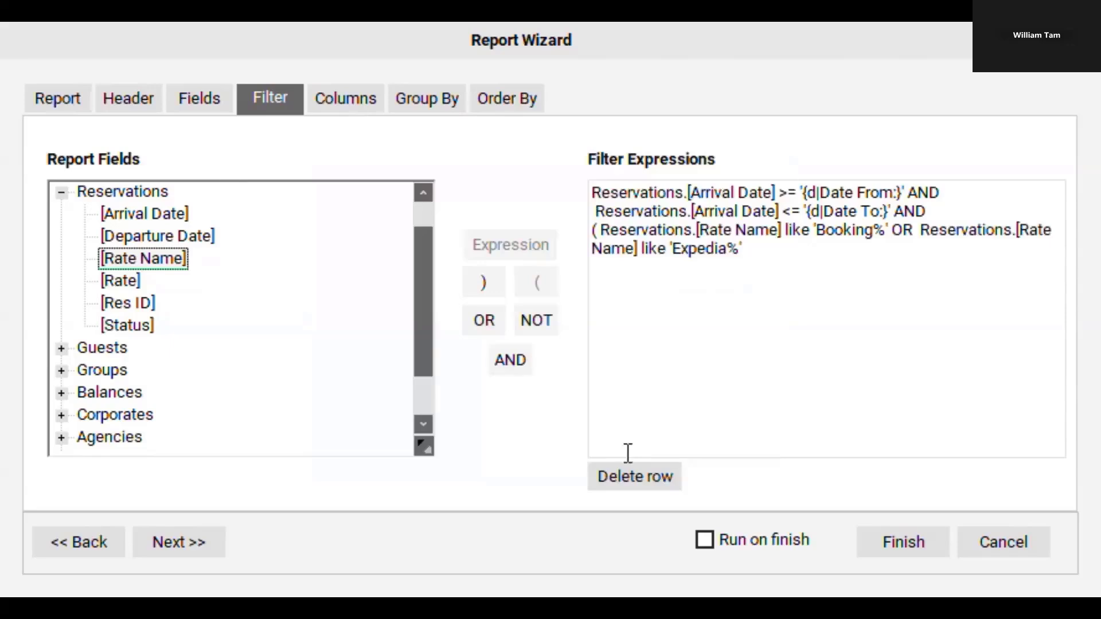
left_click(487, 287)
Append AND with a parenthesized NOT condition on the Reservations Status being equal to "CANCELLED"
left_click(514, 361)
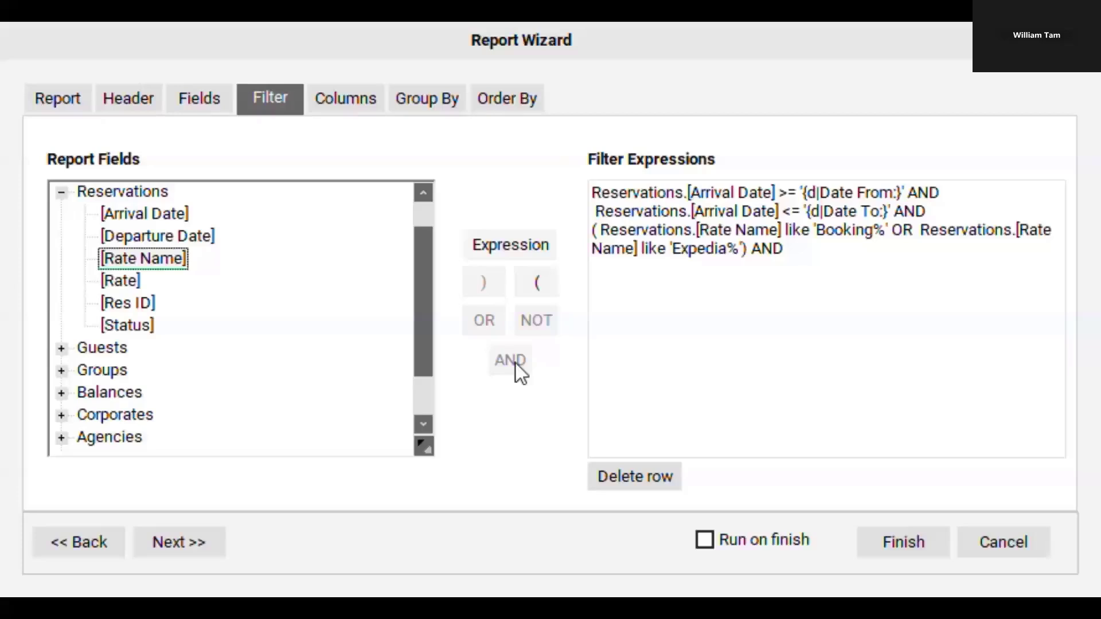
left_click(544, 284)
left_click(545, 326)
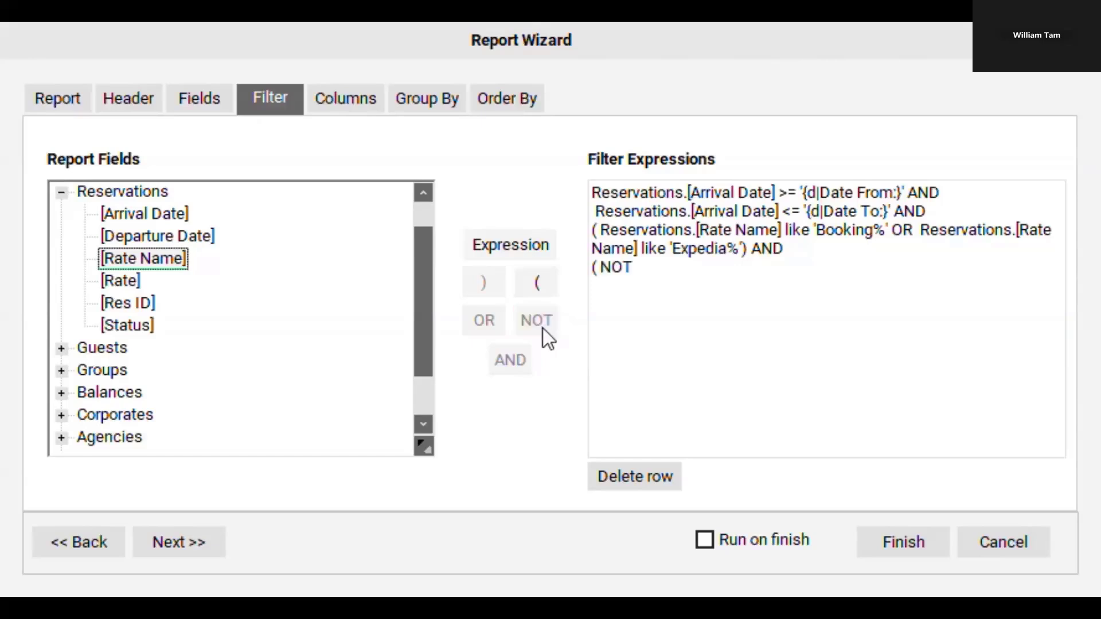
left_click(133, 328)
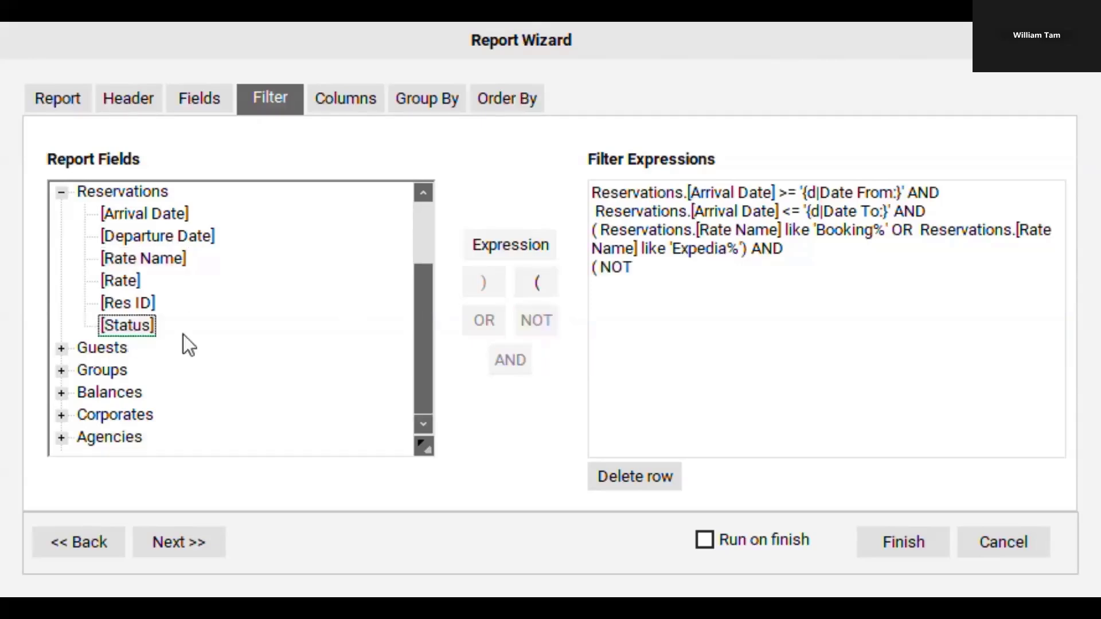
left_click(530, 259)
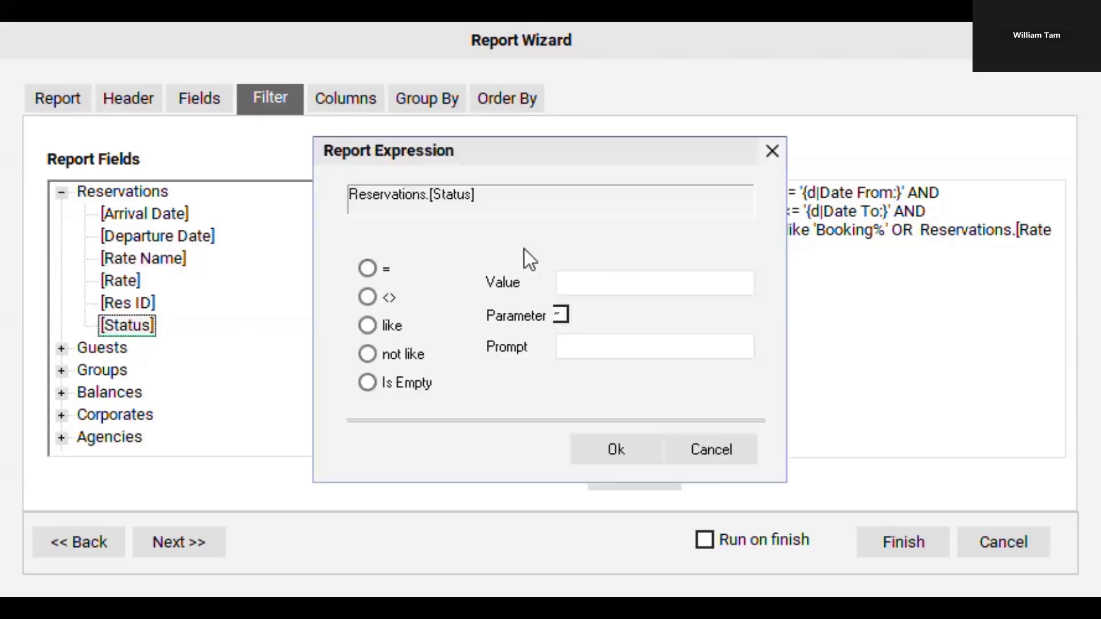
left_click(368, 269)
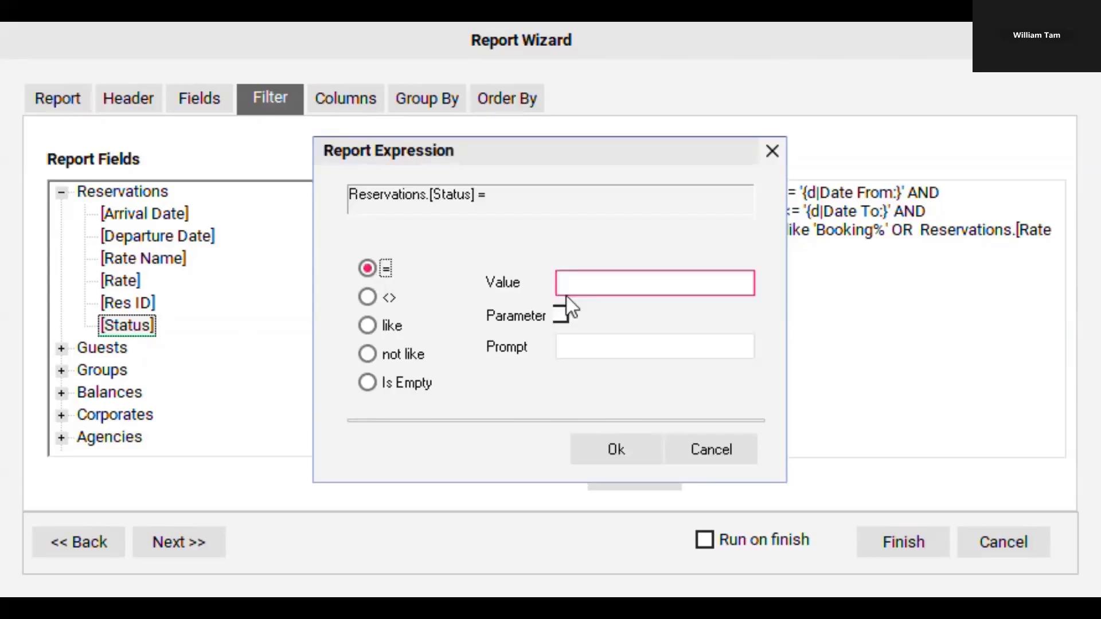
left_click(614, 285)
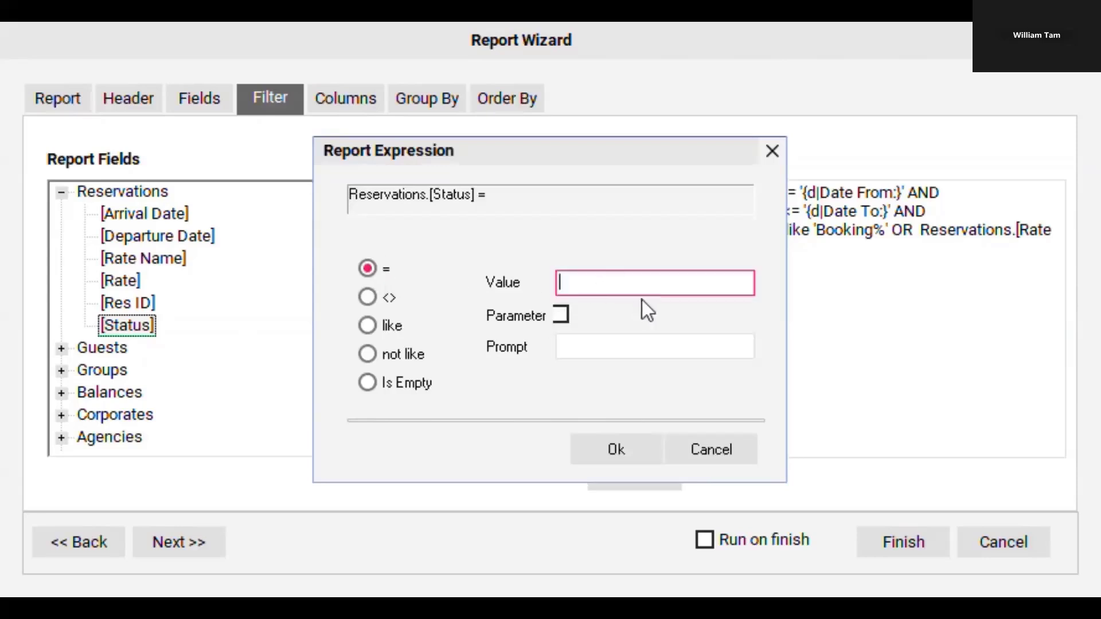
type("CANCELLED")
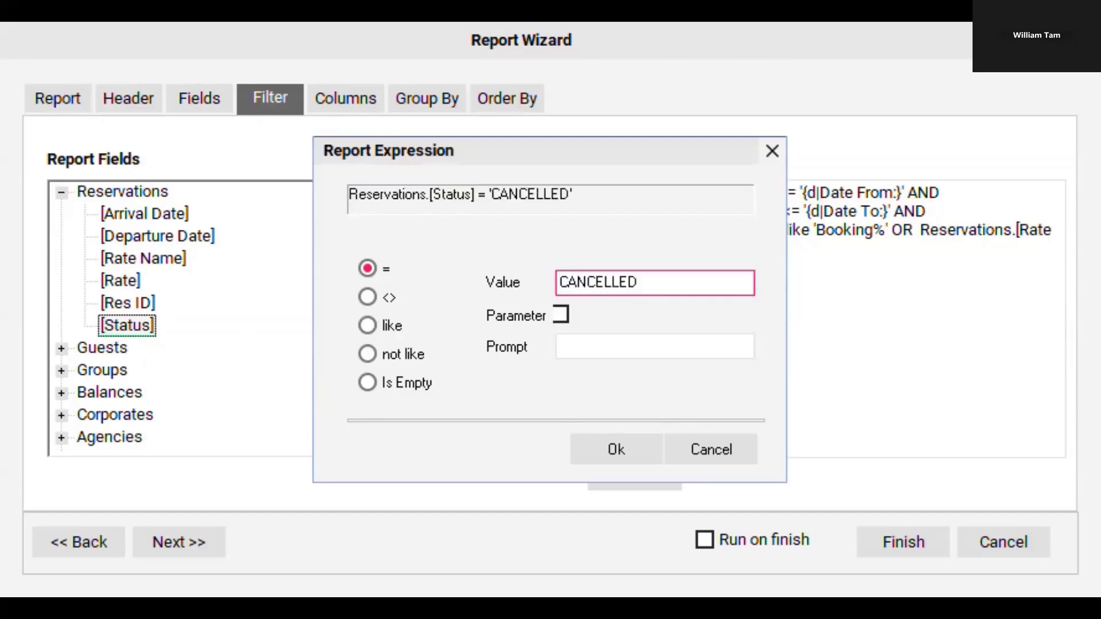
left_click(635, 455)
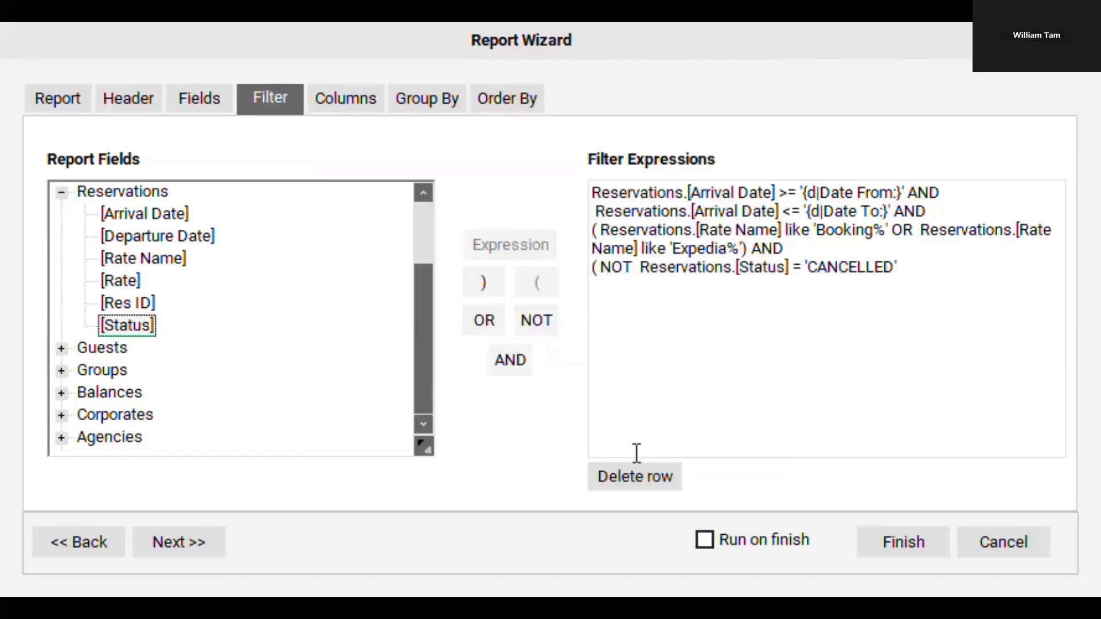
left_click(490, 286)
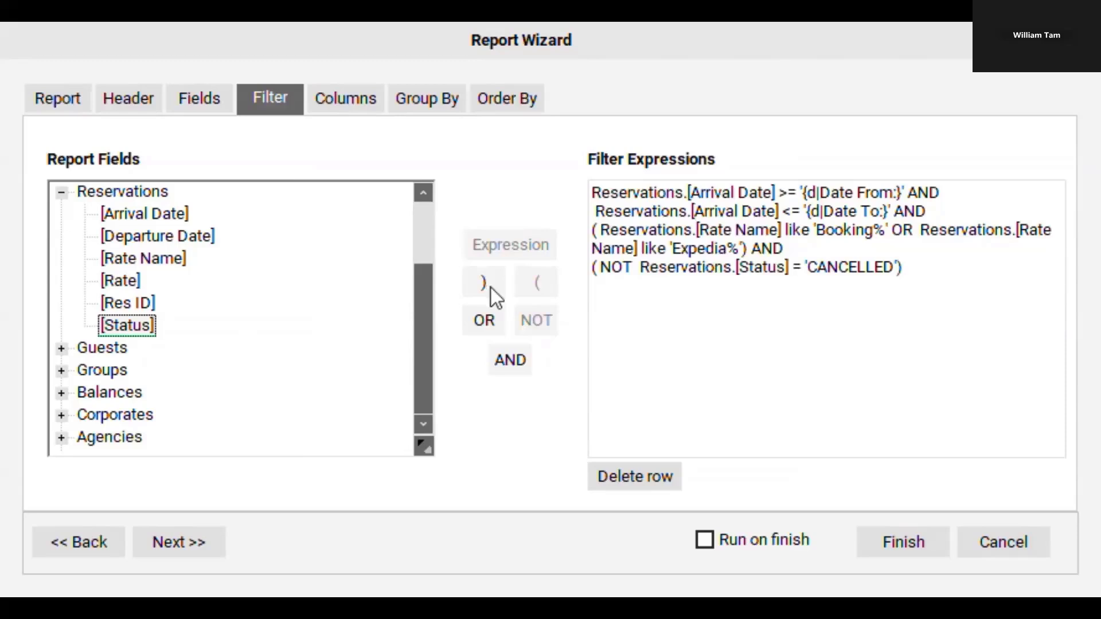
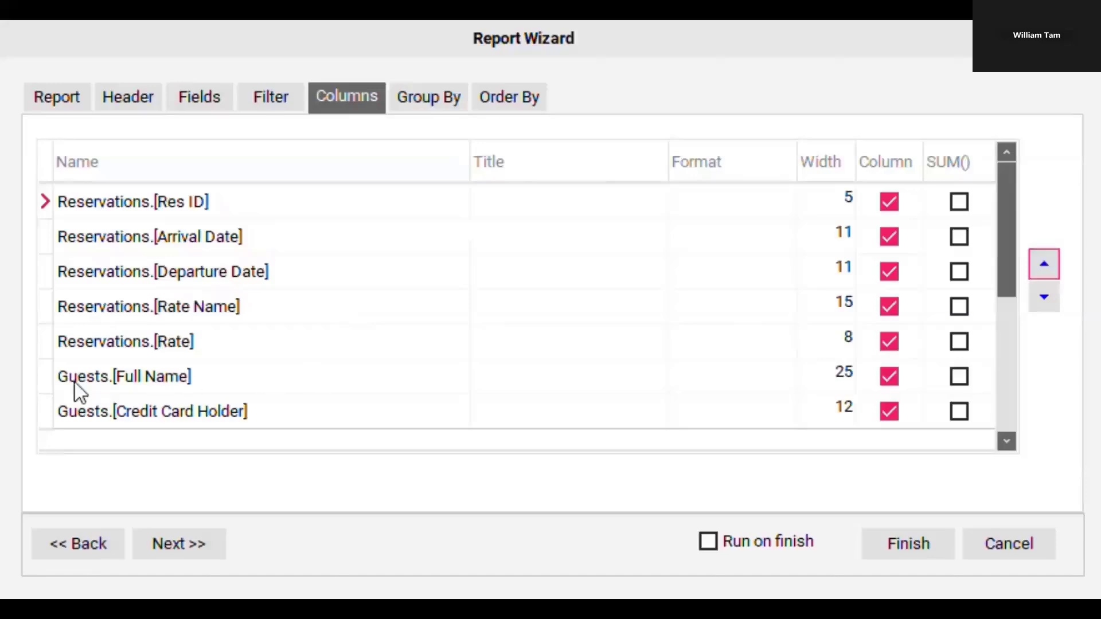
Move the Guests Full Name column up so that it directly follows the Reservations Res ID column
left_click(47, 379)
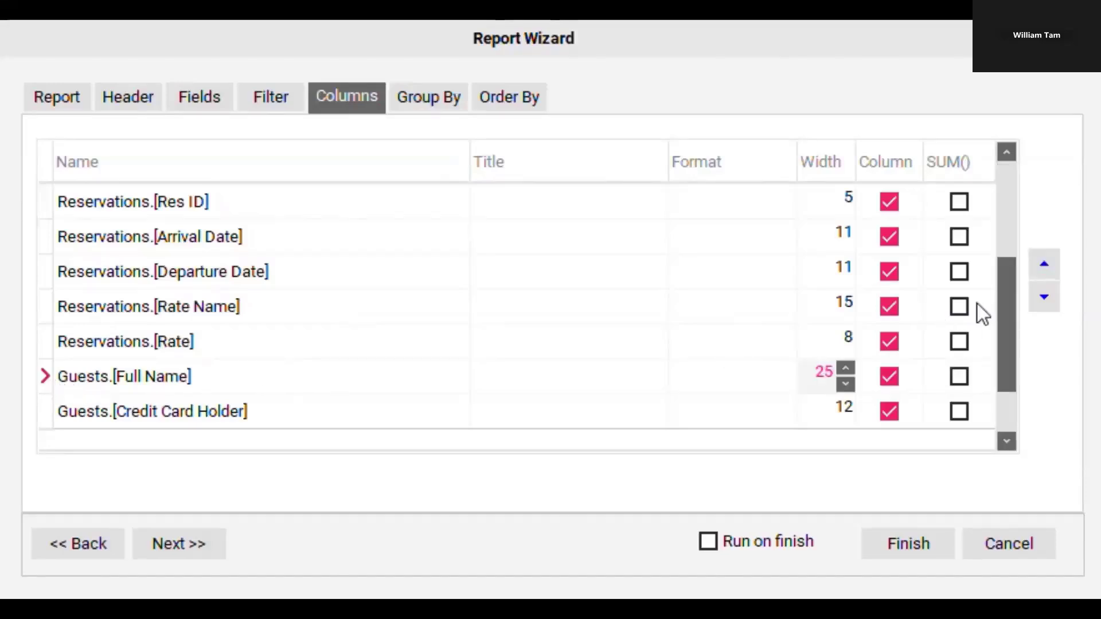
left_click(1043, 265)
left_click(1043, 265)
left_click(1044, 265)
left_click(1043, 265)
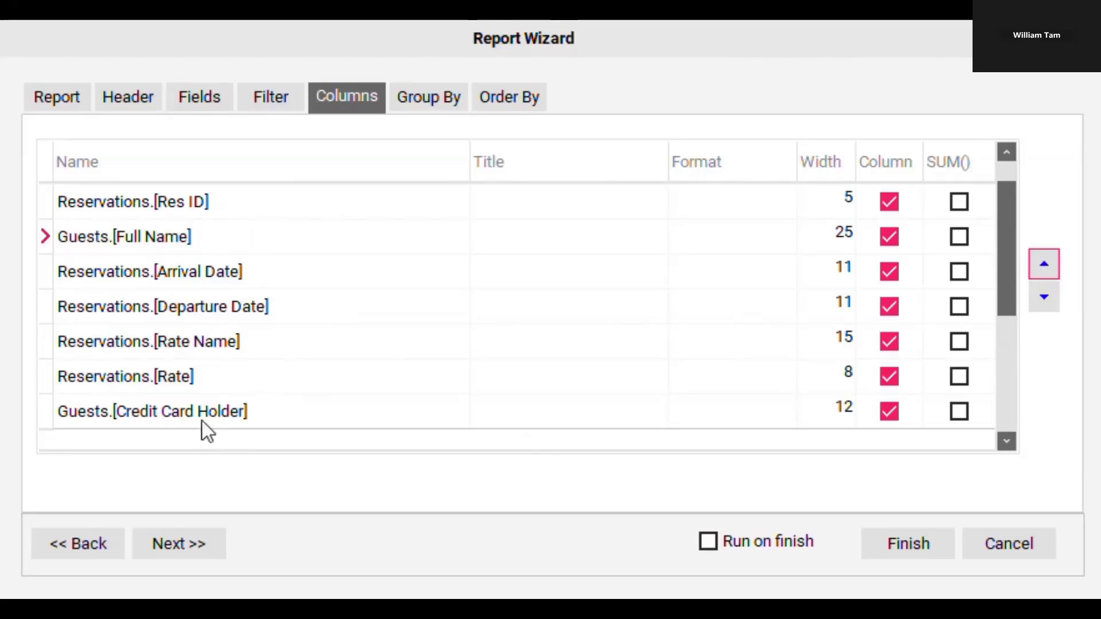
Set the format of the Arrival Date and Departure Date columns to dd-mmm-yyyy
left_click(1010, 437)
left_click(1010, 437)
left_click(1012, 437)
left_click(1013, 438)
left_click(1015, 438)
left_click(1015, 438)
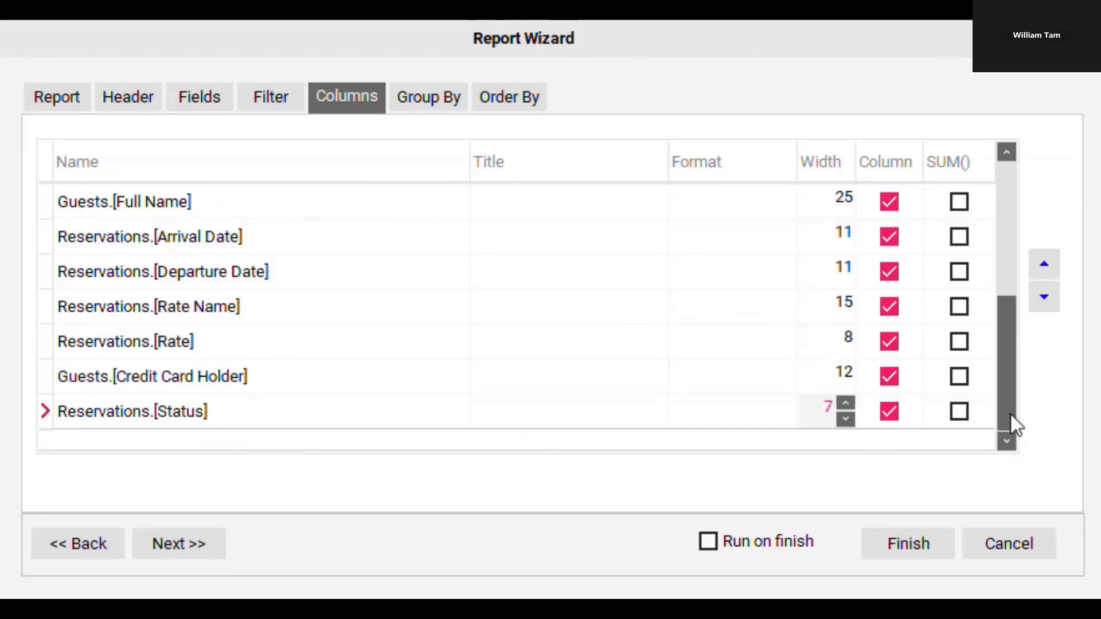
left_click_drag(1011, 414, 1020, 237)
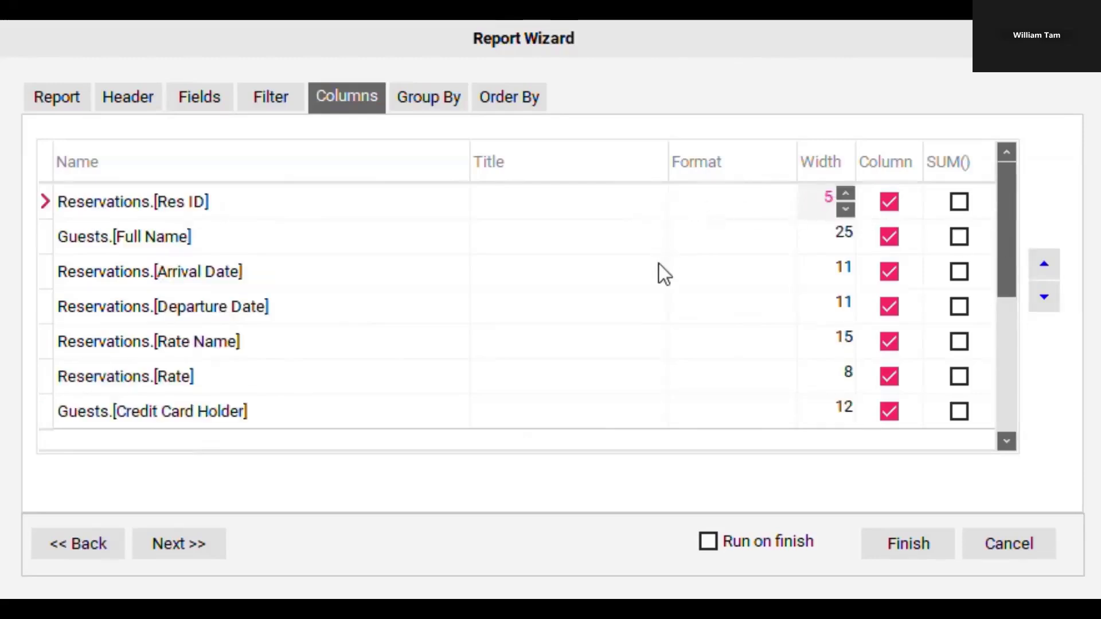
left_click(722, 275)
left_click(788, 281)
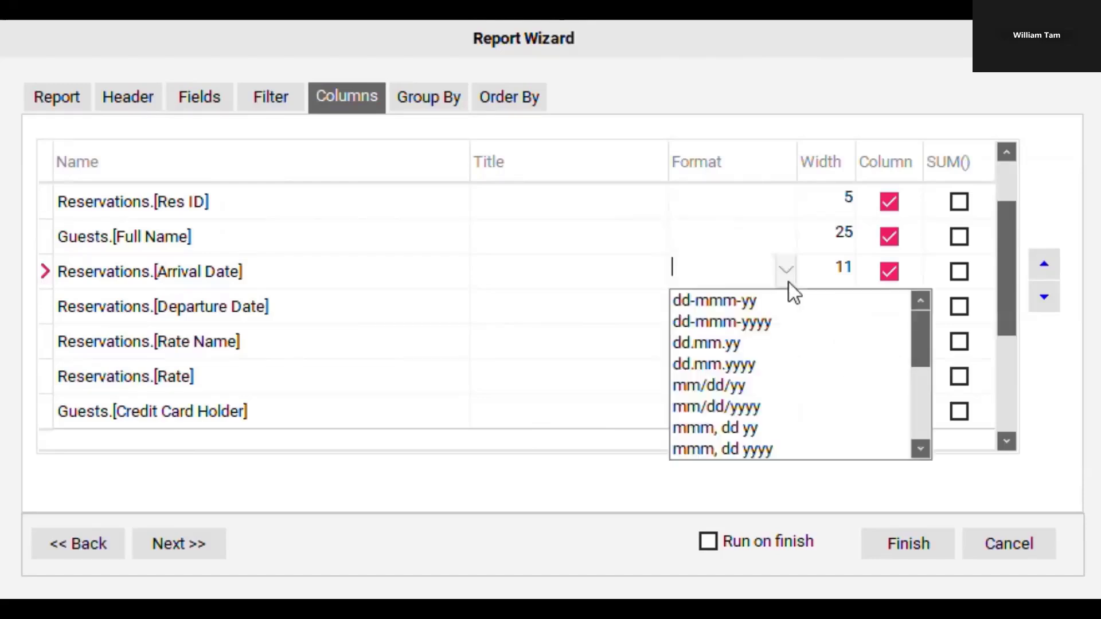
left_click(753, 323)
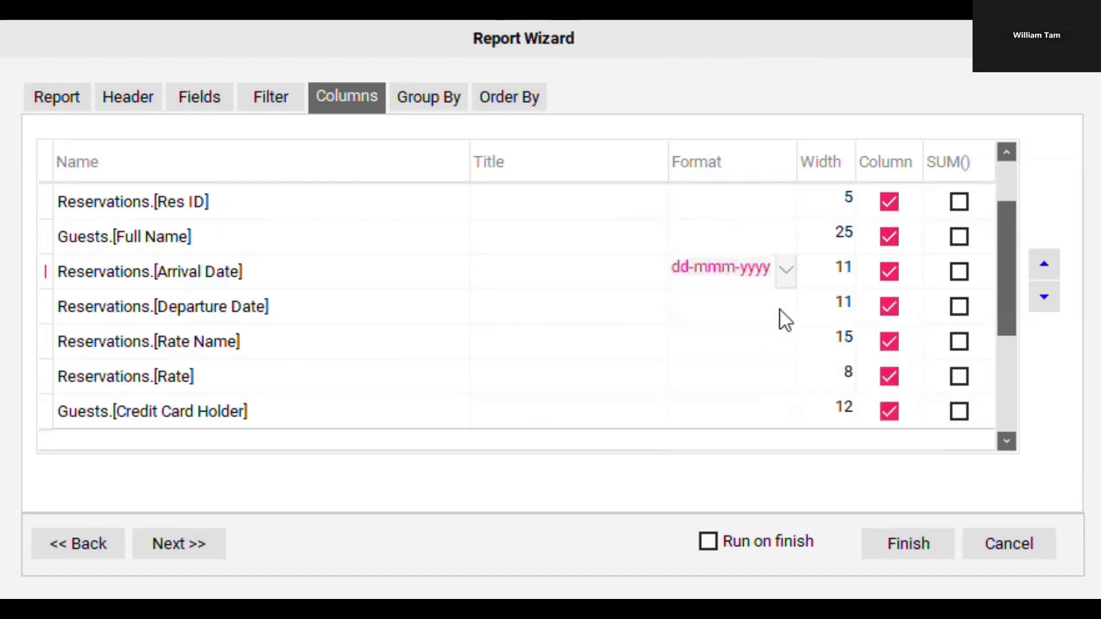
left_click(780, 310)
left_click(783, 310)
left_click(756, 356)
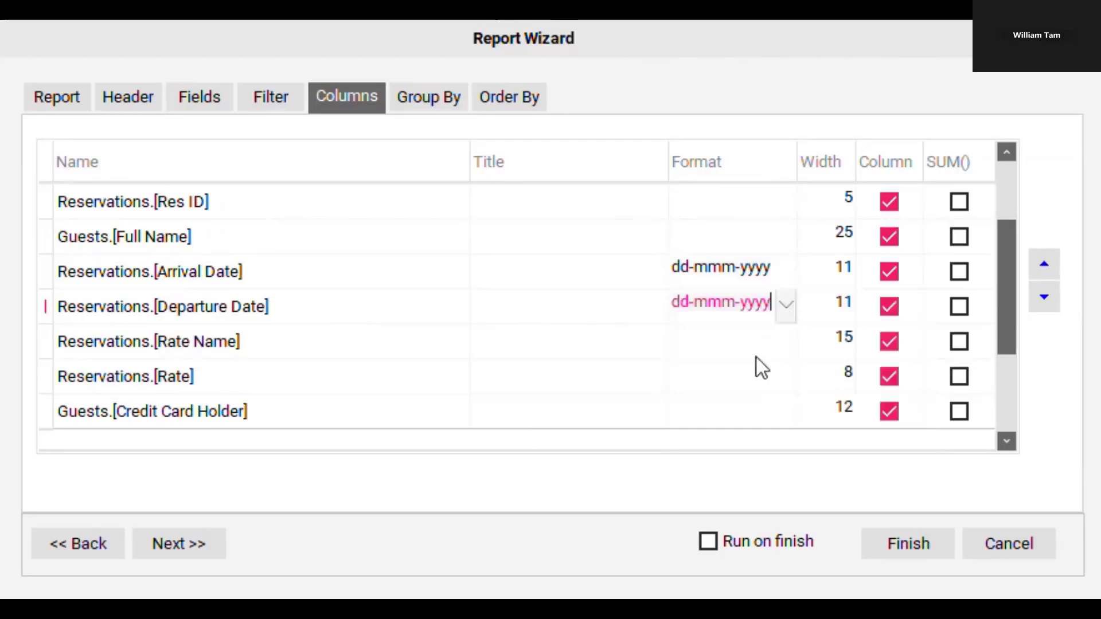
Title the Arrival Date column "Arrival" and the Departure Date column "Departure"
left_click(627, 273)
left_click(638, 274)
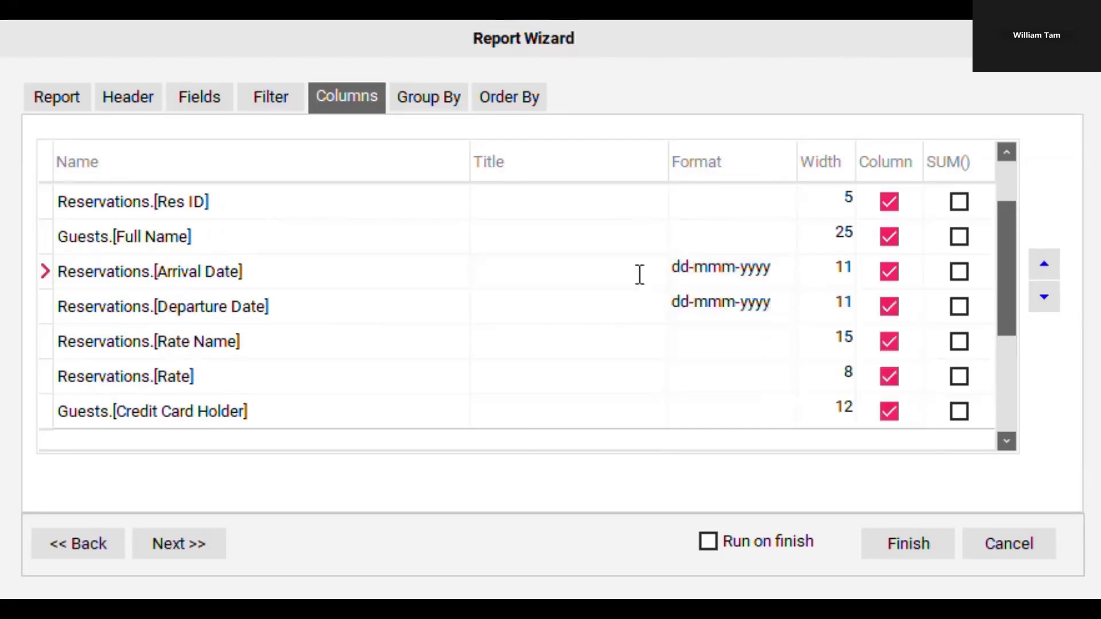
type("Arr")
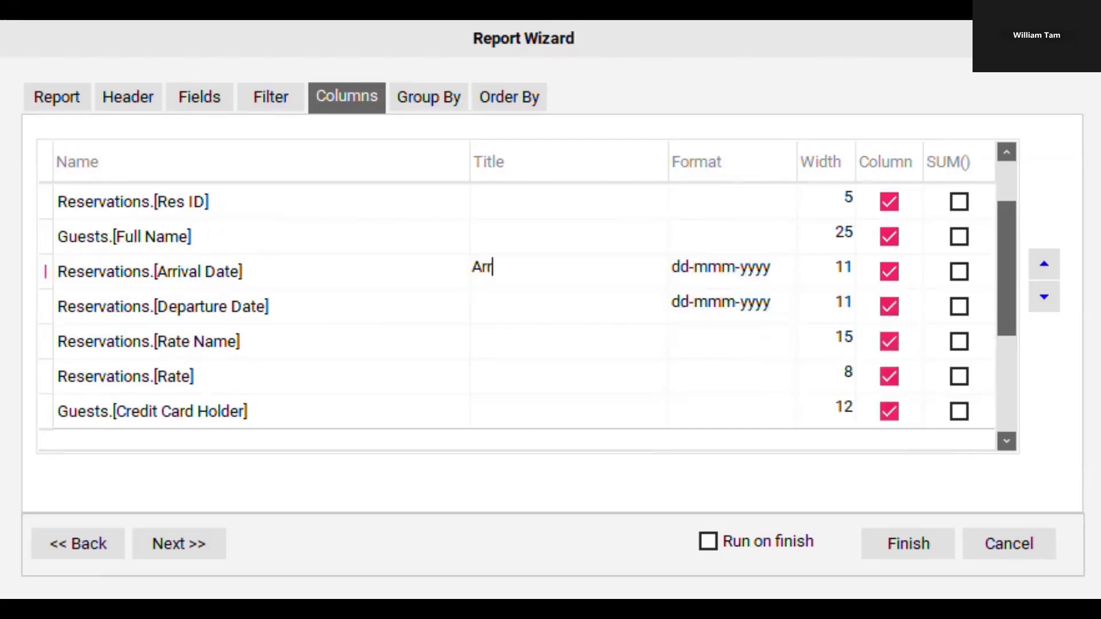
type("ival")
left_click(626, 321)
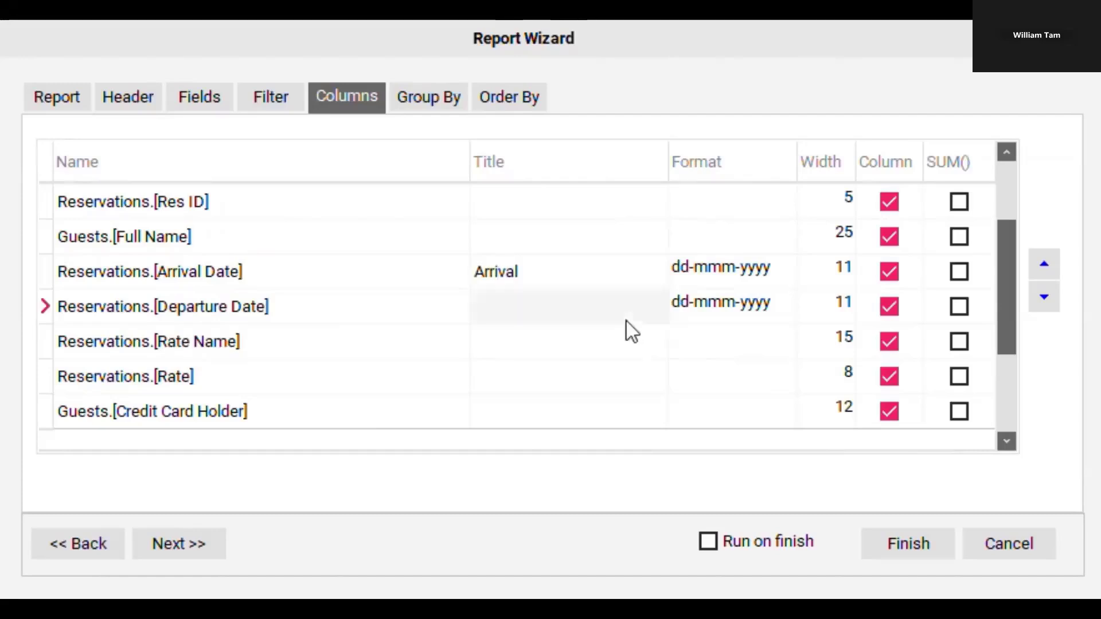
type("De")
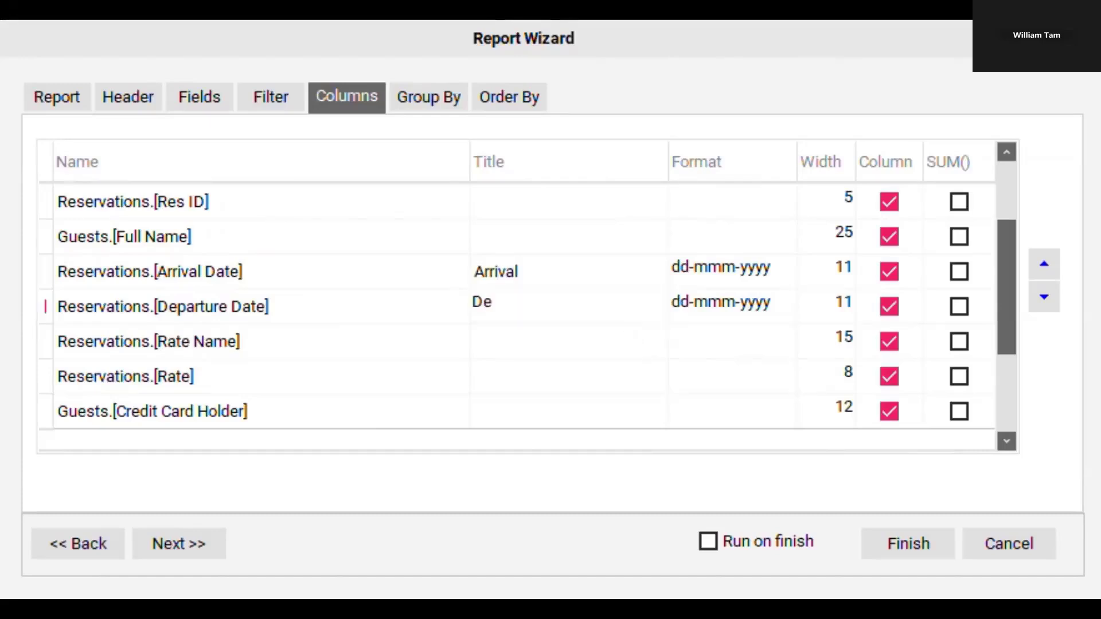
type("parture")
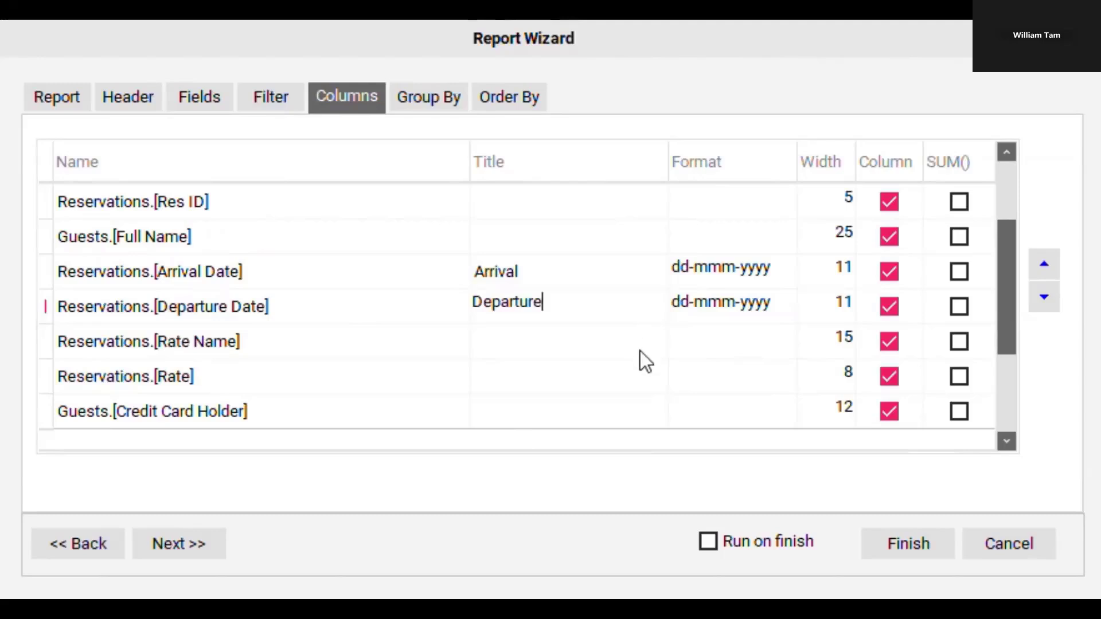
Set the format of the Reservations Rate column to the currency style -$1,234.56
left_click(793, 384)
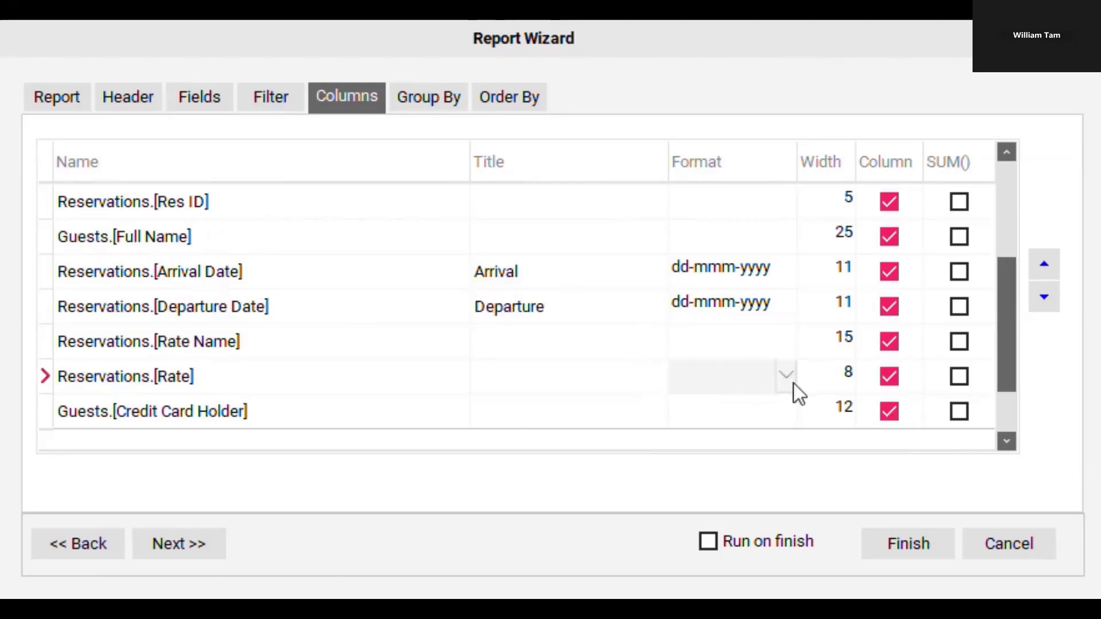
left_click(790, 385)
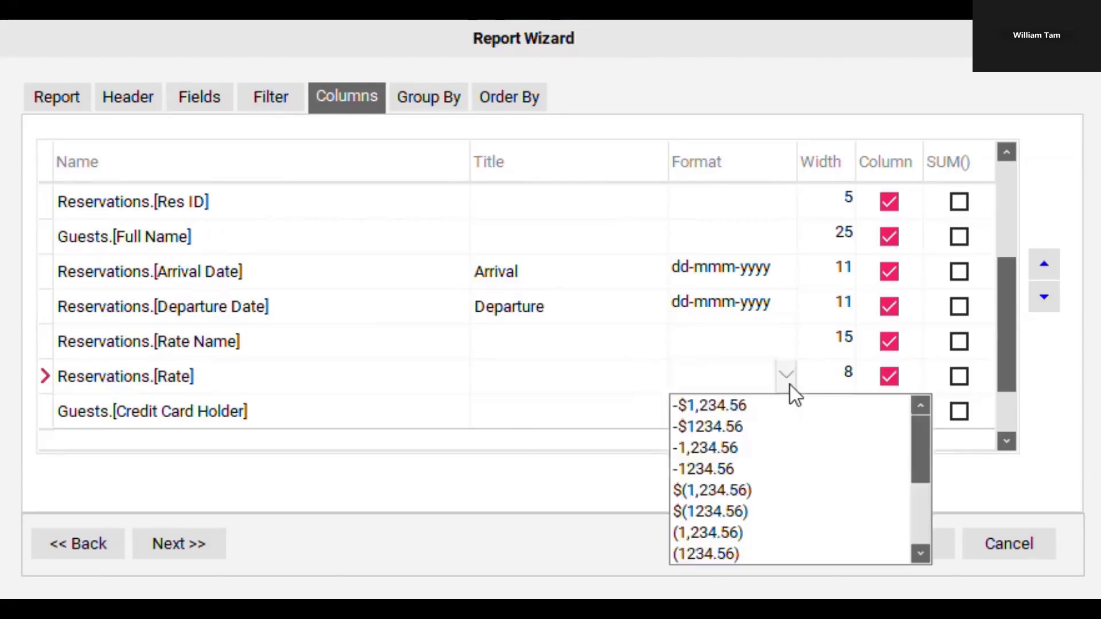
left_click(740, 410)
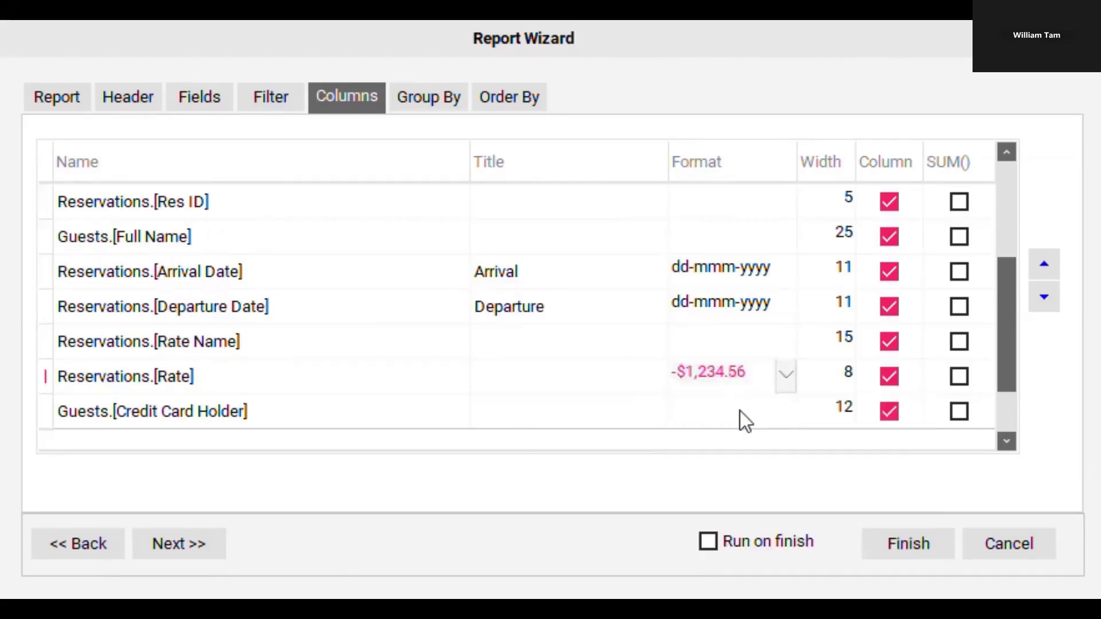
Title the Guests Credit Card Holder column "CC Name"
left_click(1009, 442)
left_click(603, 376)
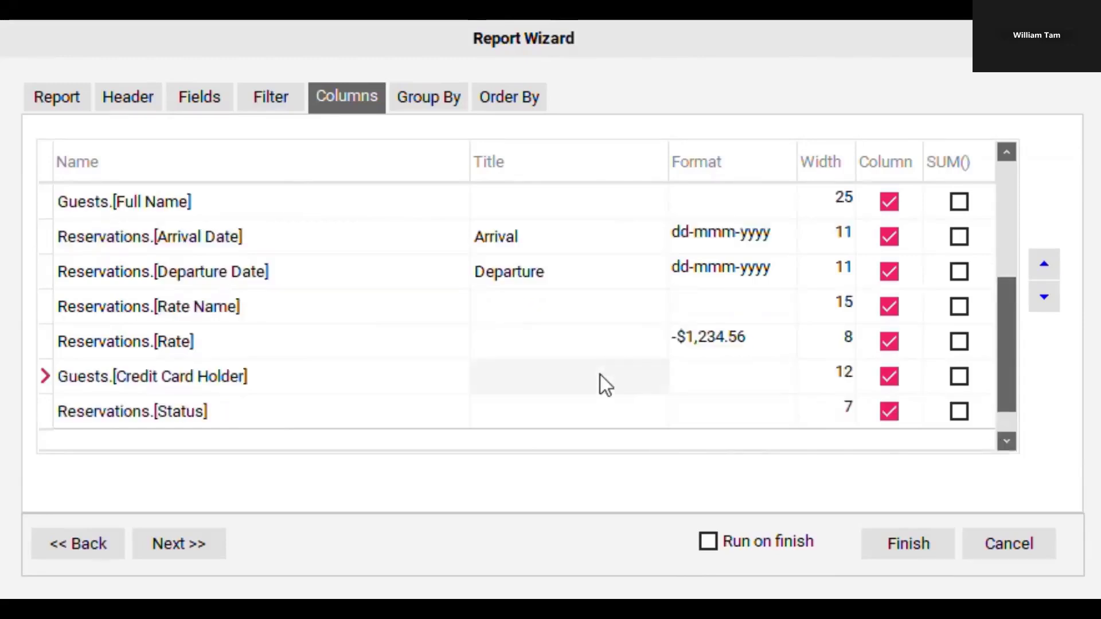
type("CC")
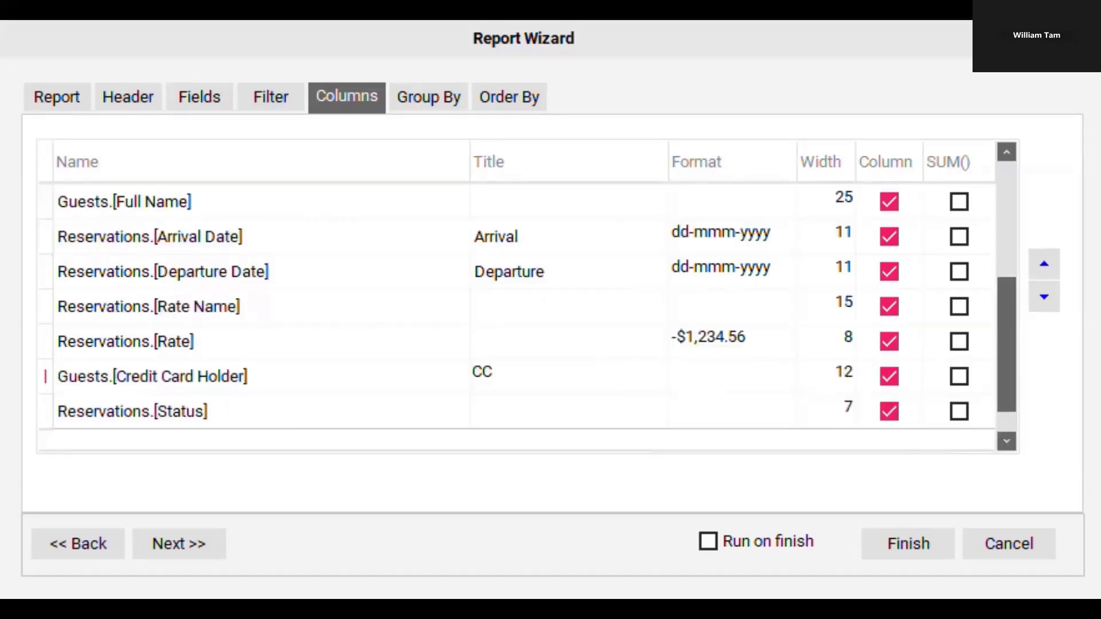
type(" NAme")
key("BackSpace")
key("BackSpace")
key("BackSpace")
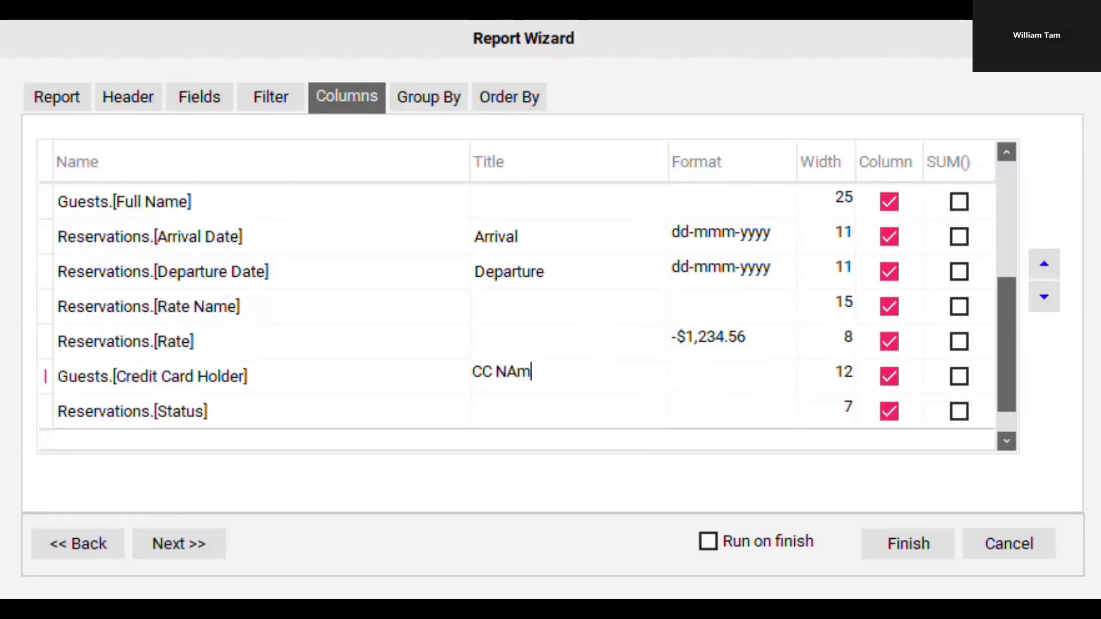
type("ame")
left_click(1007, 442)
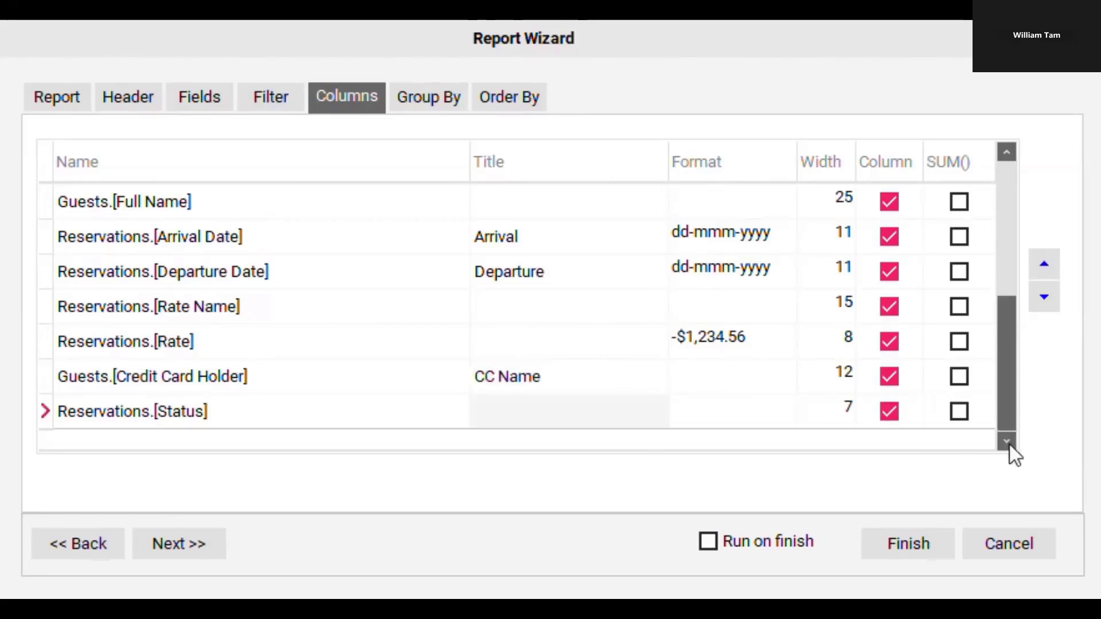
mouse_move(1005, 411)
left_mouse_down()
mouse_move(1032, 309)
mouse_move(1024, 250)
left_mouse_up()
key("Page_Up")
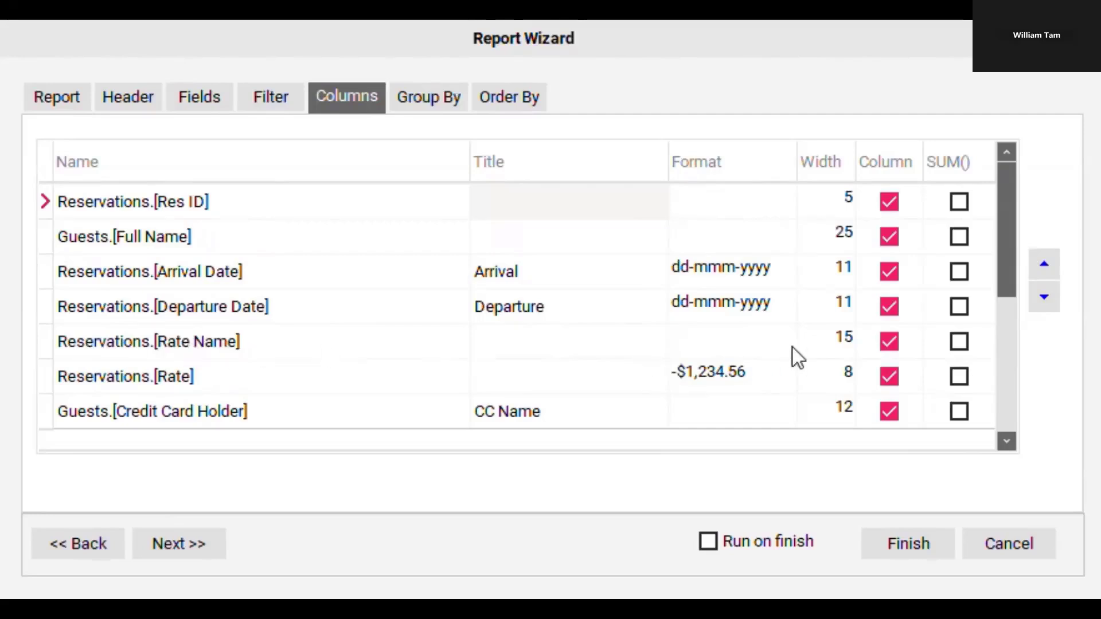
Exclude the Reservations Rate Name field as a column and turn on the sum for the Reservations Rate column
left_click(894, 342)
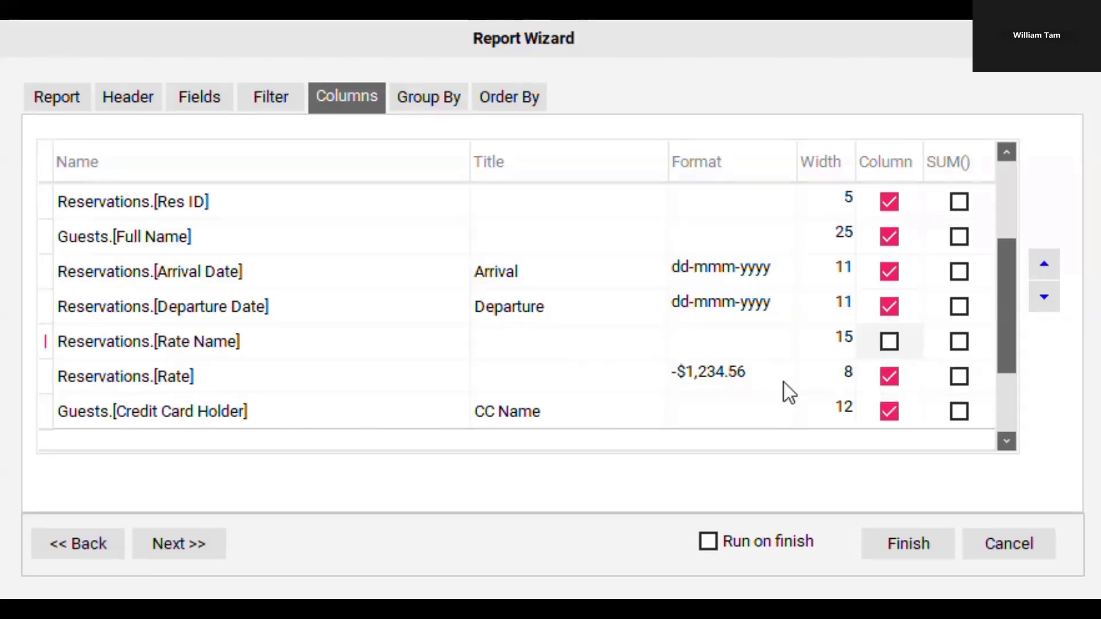
left_click(965, 385)
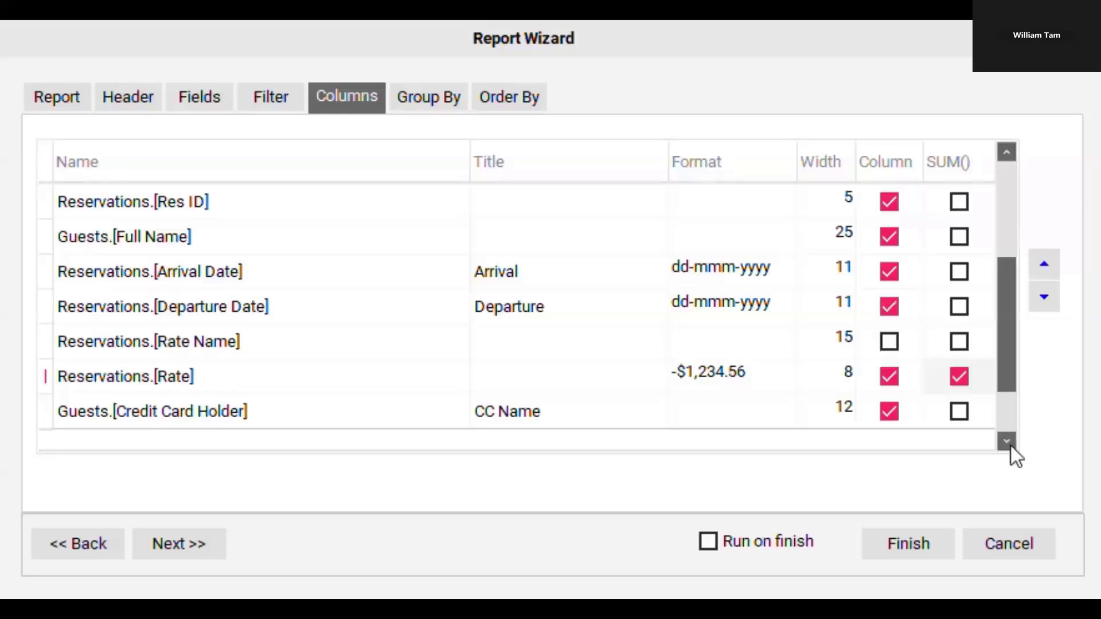
key("Down")
key("Down")
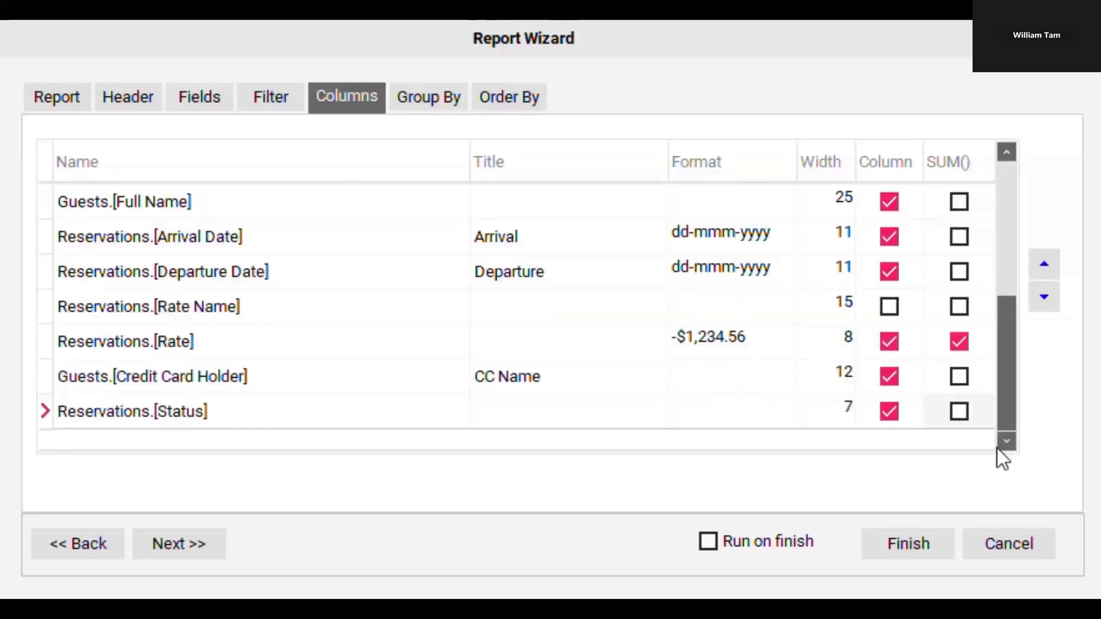
Group the report by the Reservations Rate Name field
left_click(212, 543)
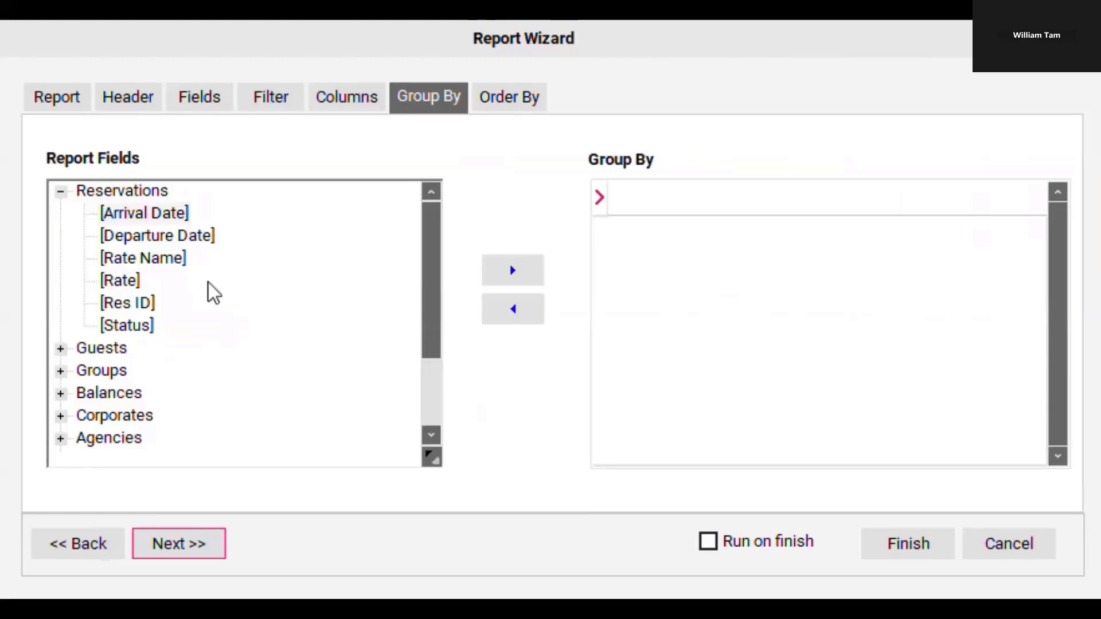
left_click(164, 259)
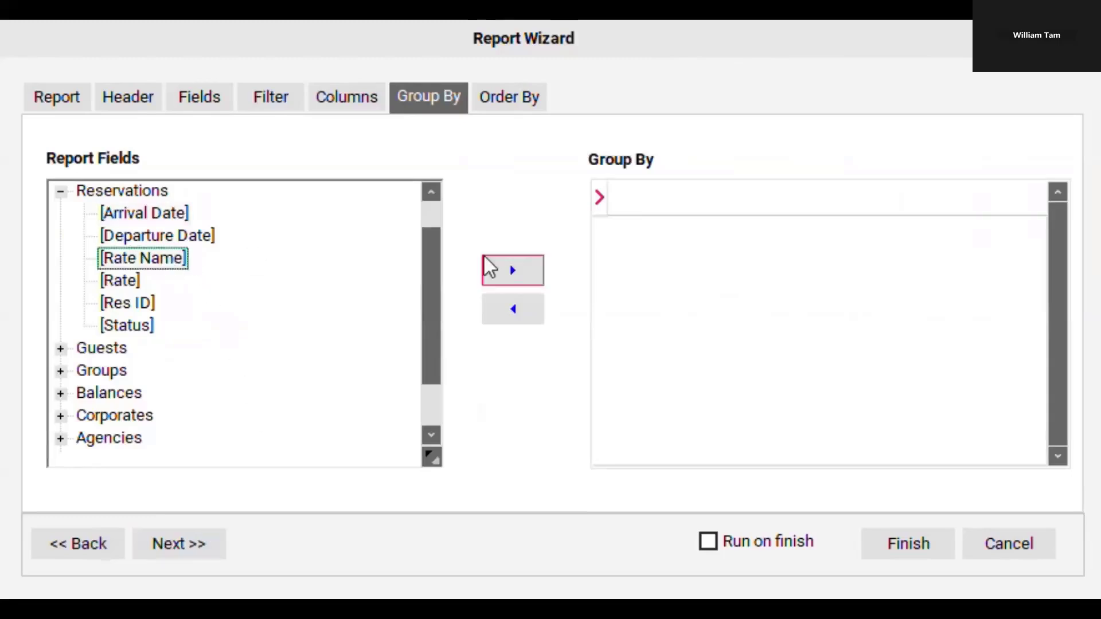
left_click(524, 281)
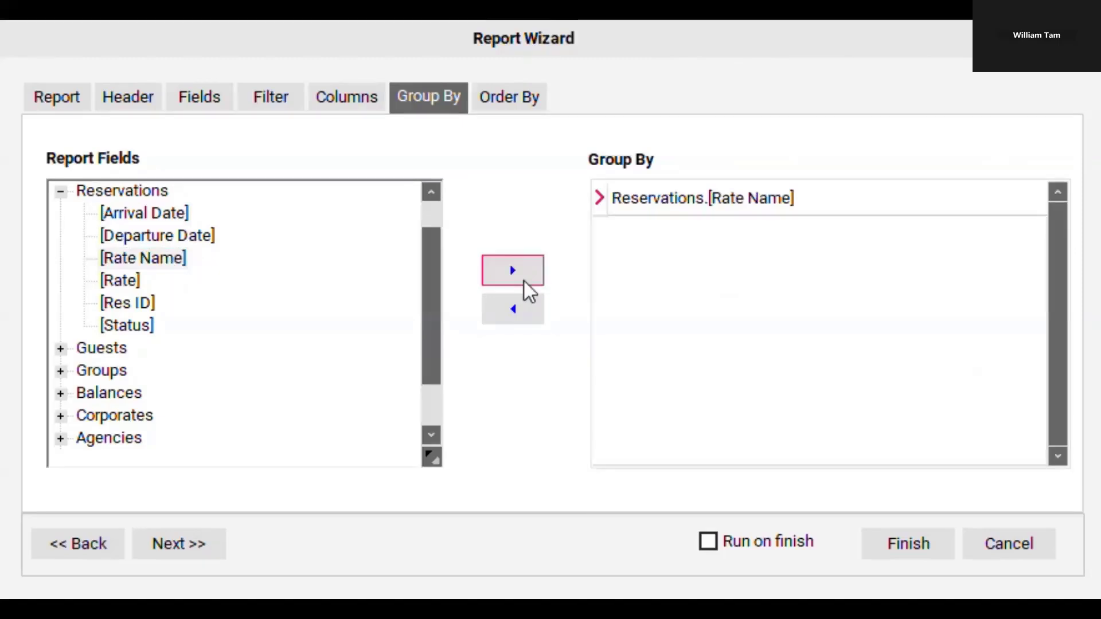
Order the report by the Reservations Arrival Date field and finish the report
left_click(205, 556)
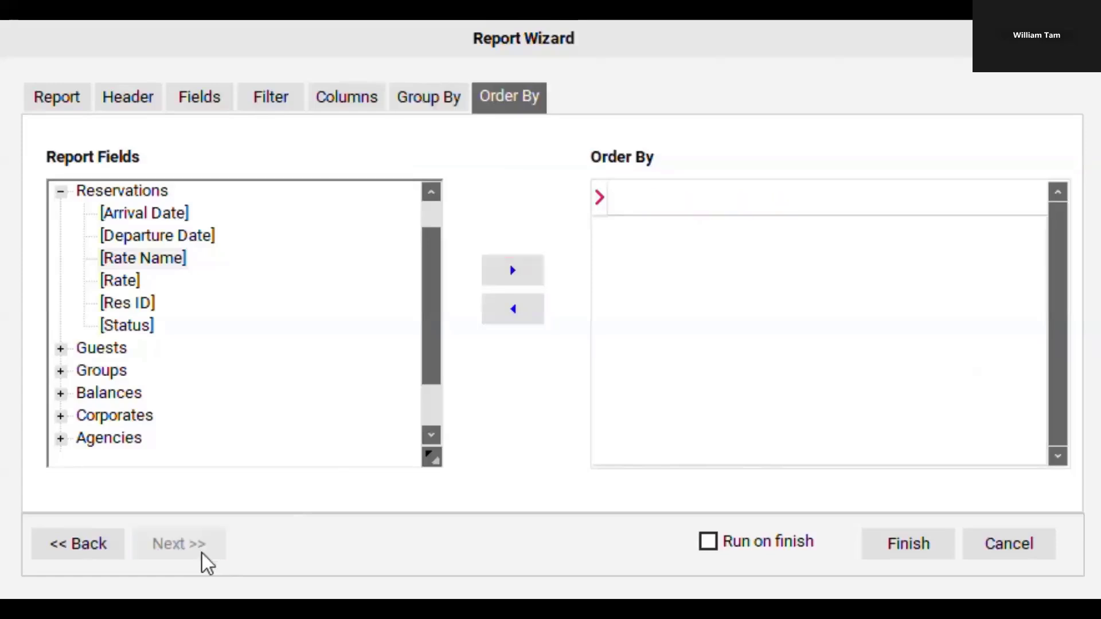
left_click(165, 217)
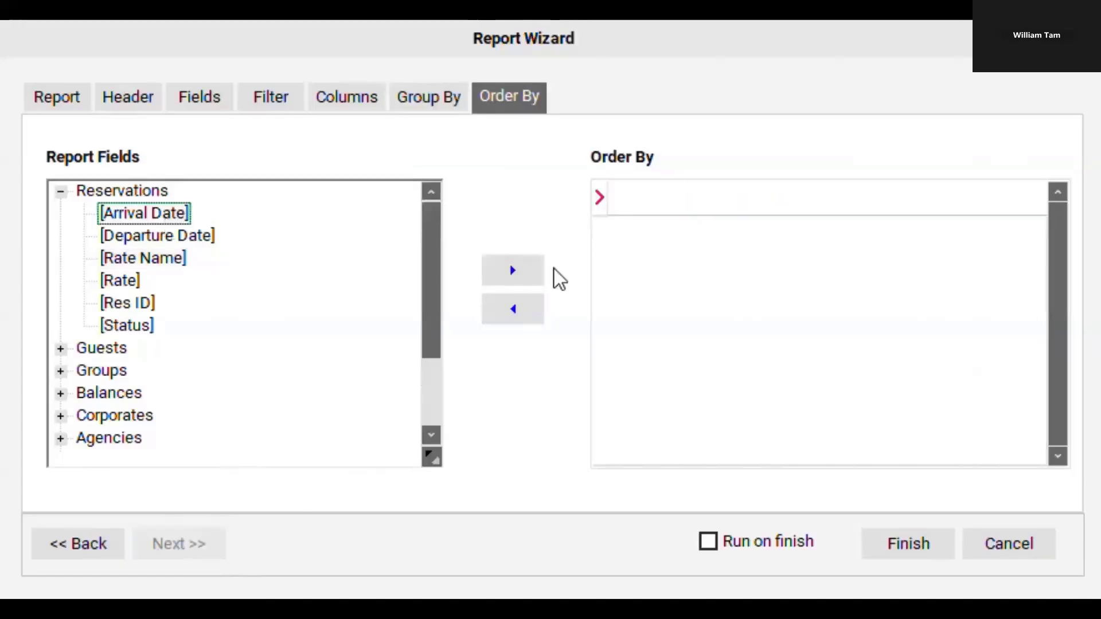
left_click(517, 276)
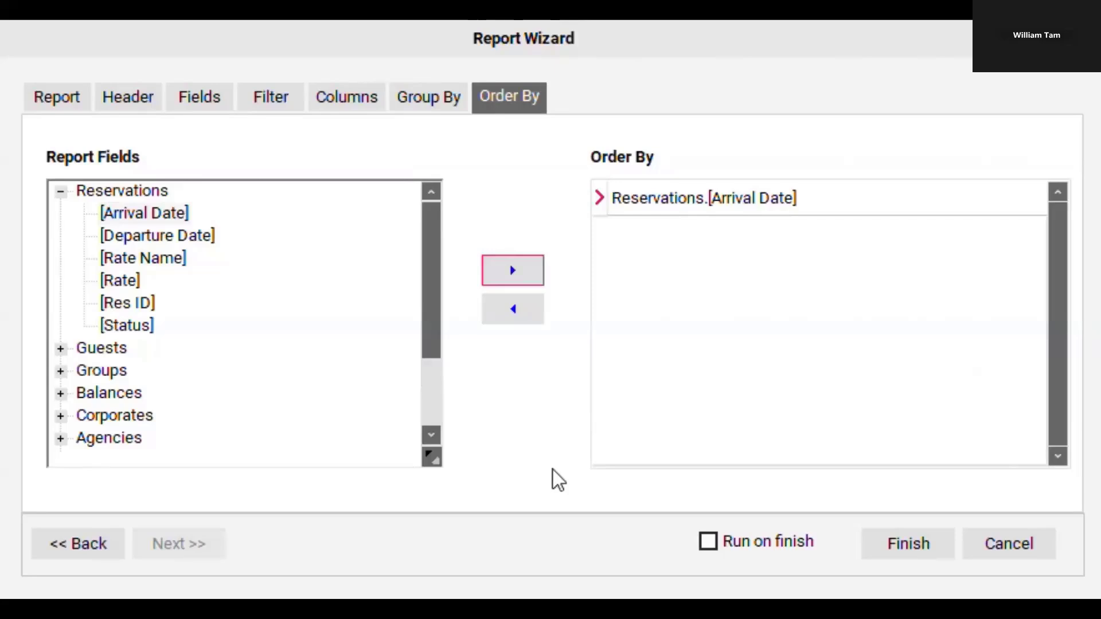
left_click(921, 550)
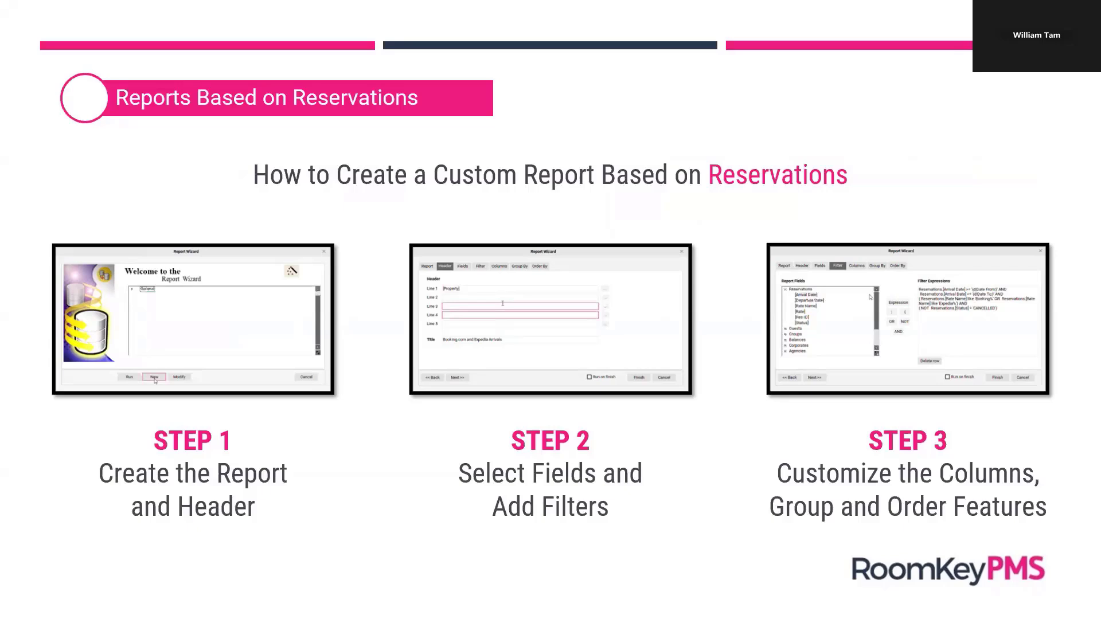
key("Right")
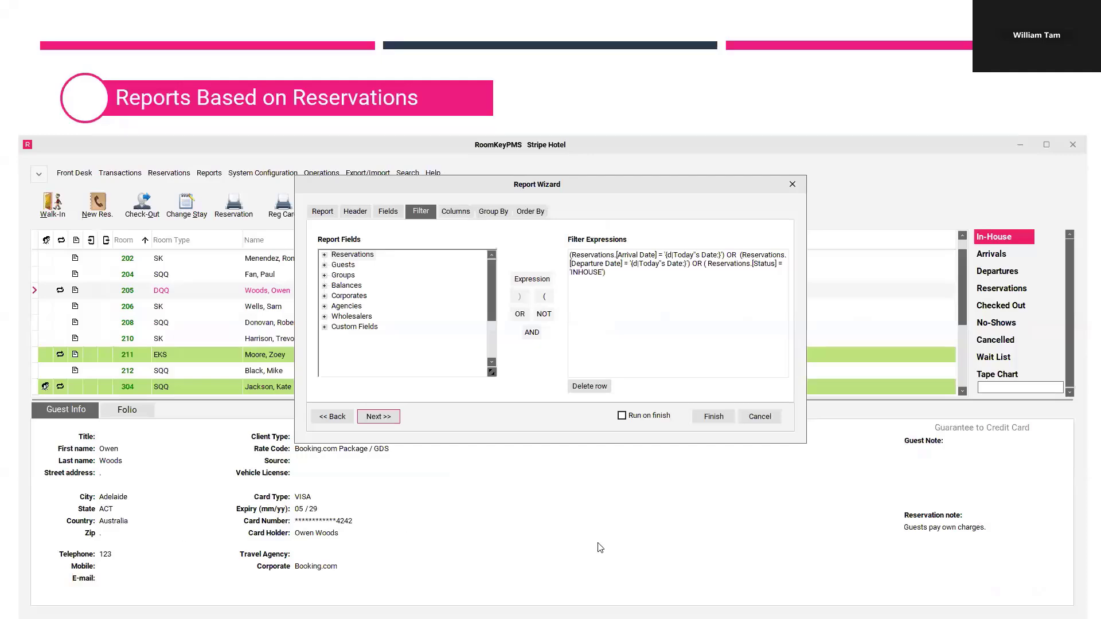
Cancel the report left open at its filter expressions and close the Report Wizard
left_click(762, 421)
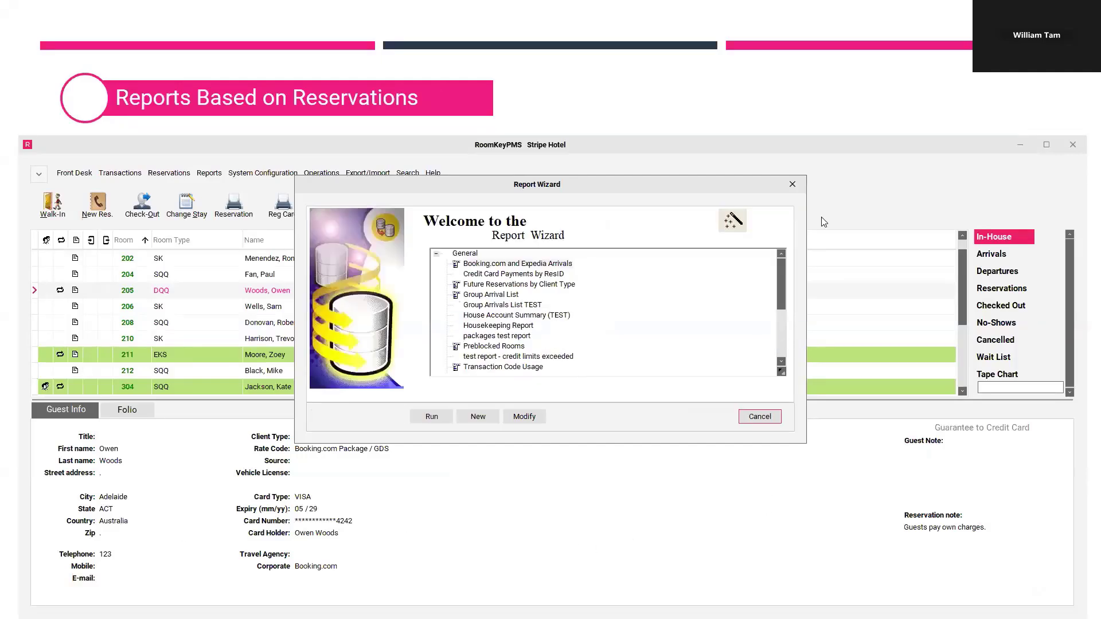
left_click(802, 184)
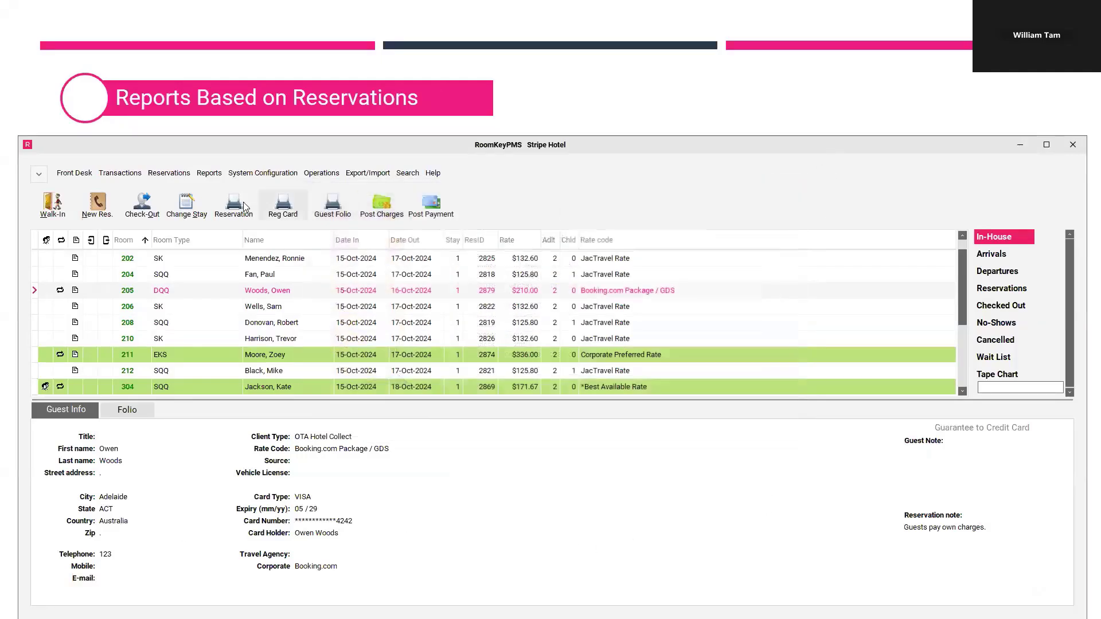
Load the custom reports so they can be run outside the Report Wizard
left_click(208, 174)
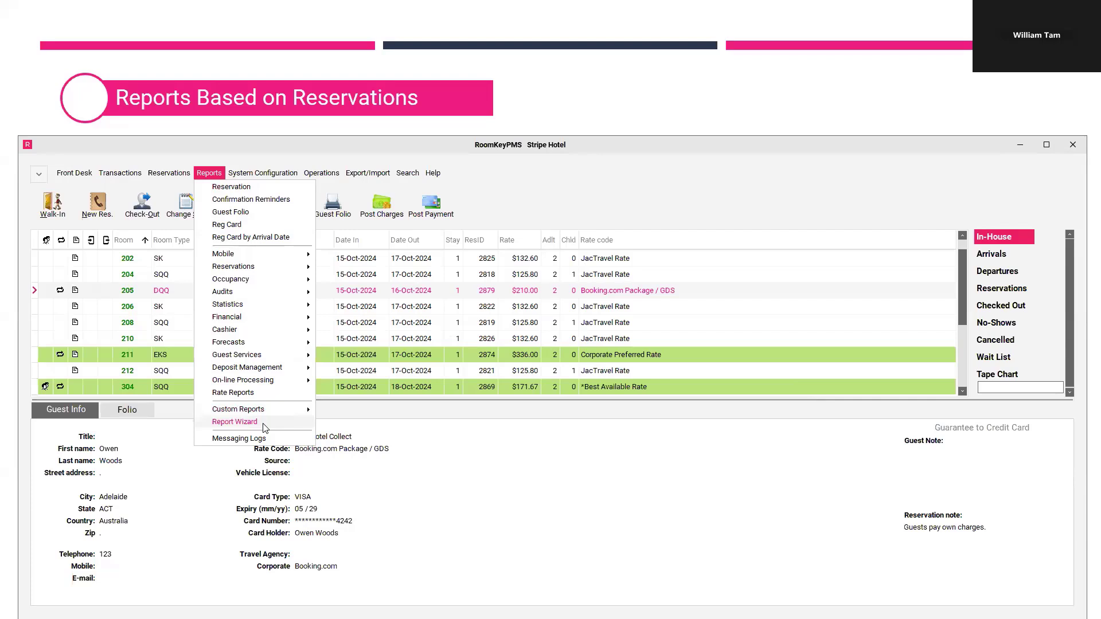
mouse_move(268, 415)
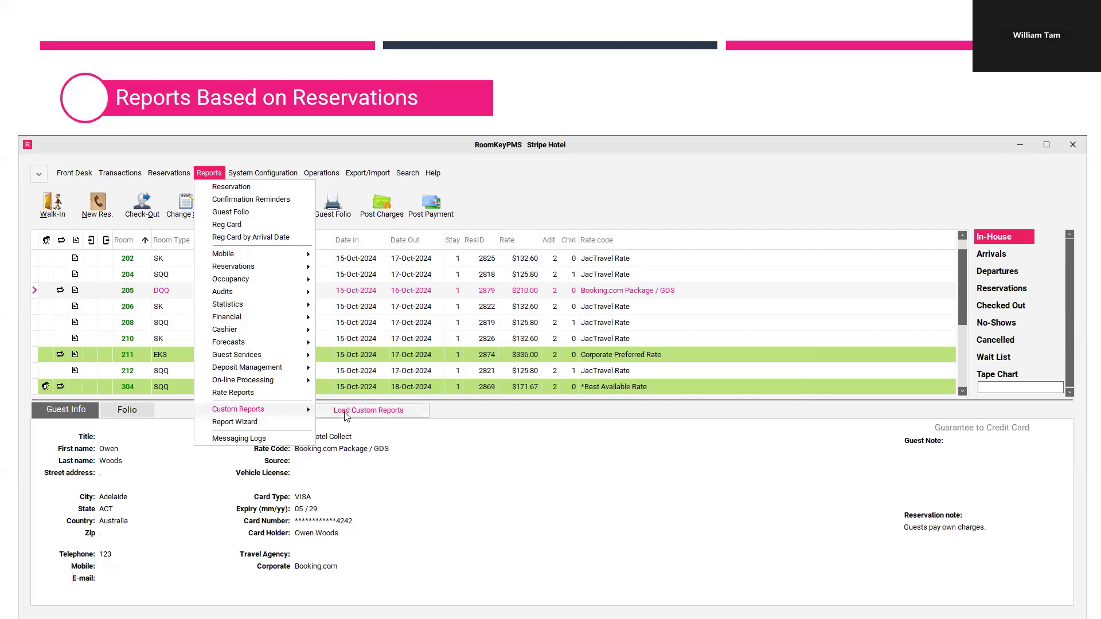
left_click(368, 411)
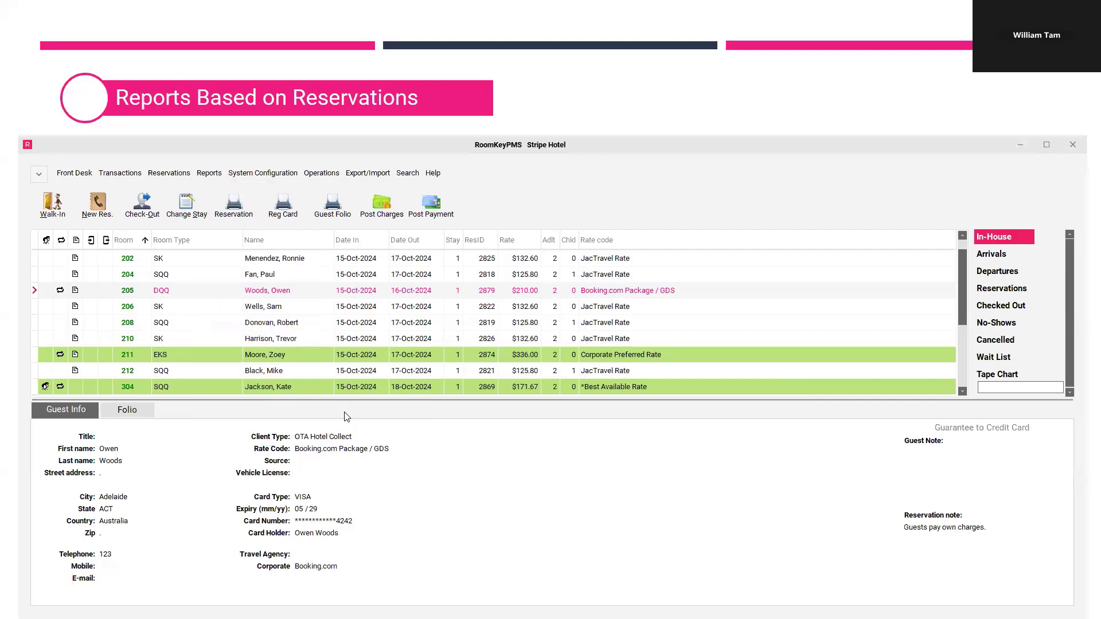
Run the Booking.com and Expedia Arrivals custom report with Date From 16-Oct-2024 and Date To 31-Oct-2024
left_click(208, 173)
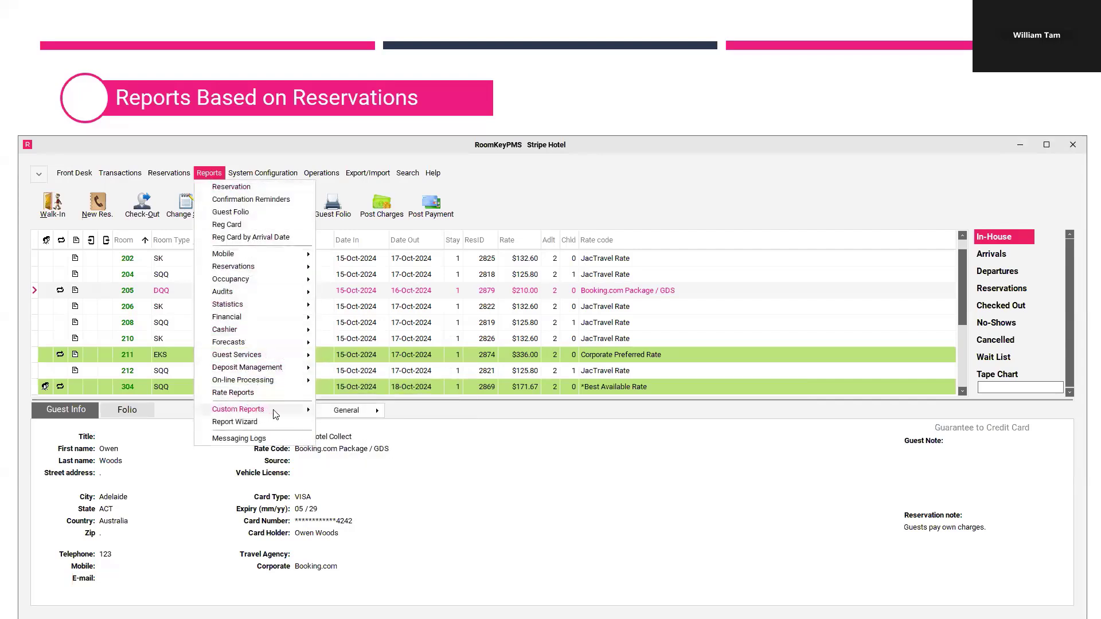
mouse_move(344, 415)
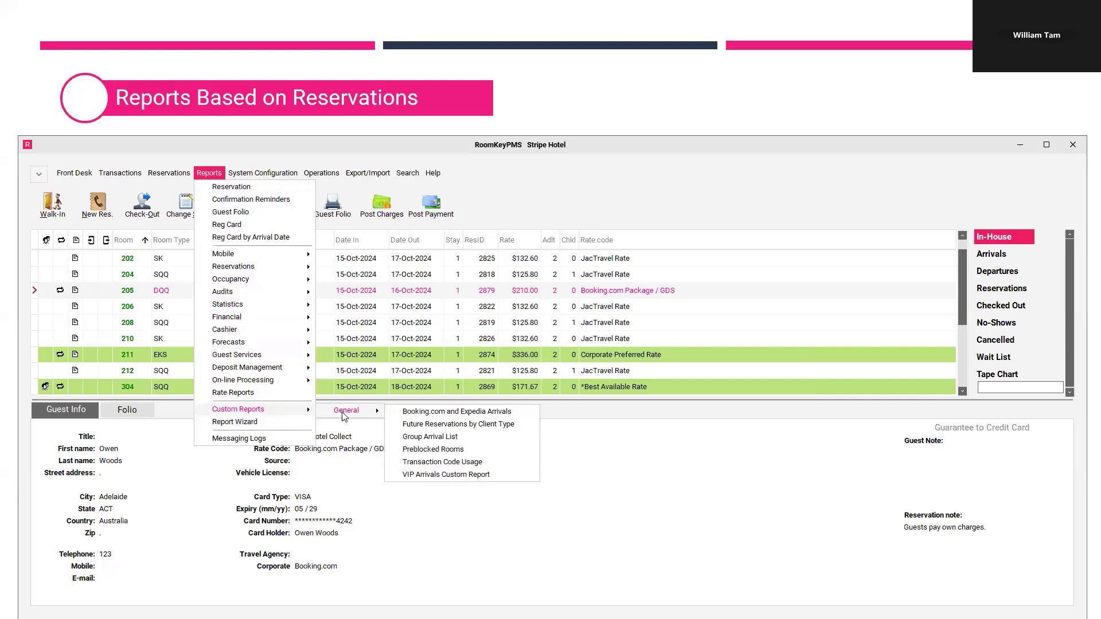
left_click(424, 417)
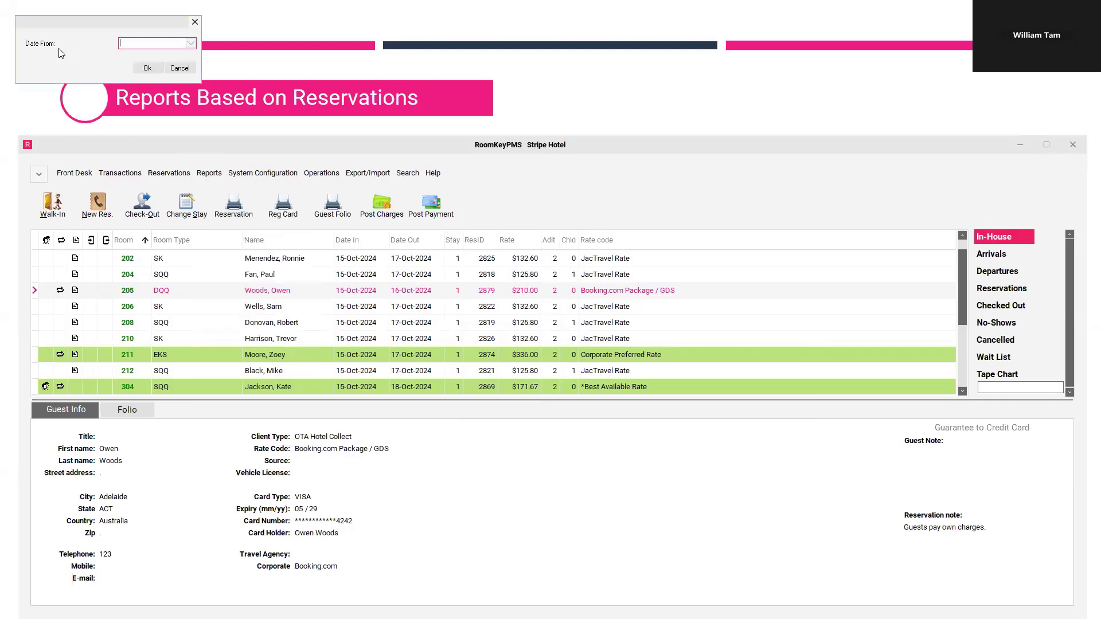
left_click(191, 43)
left_click(132, 99)
left_click(150, 68)
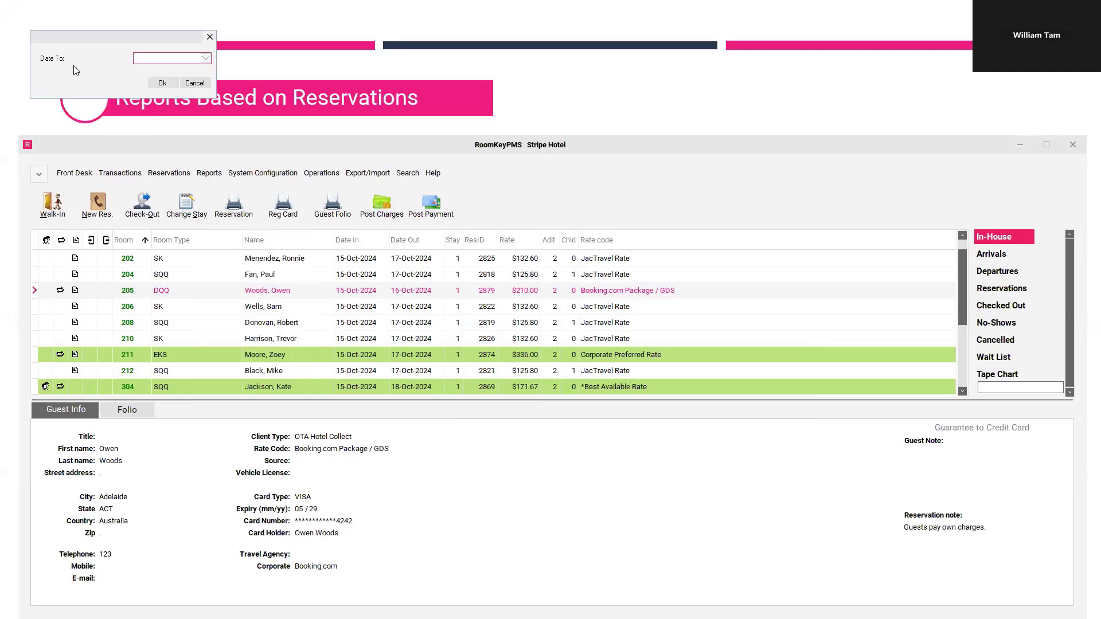
left_click(206, 59)
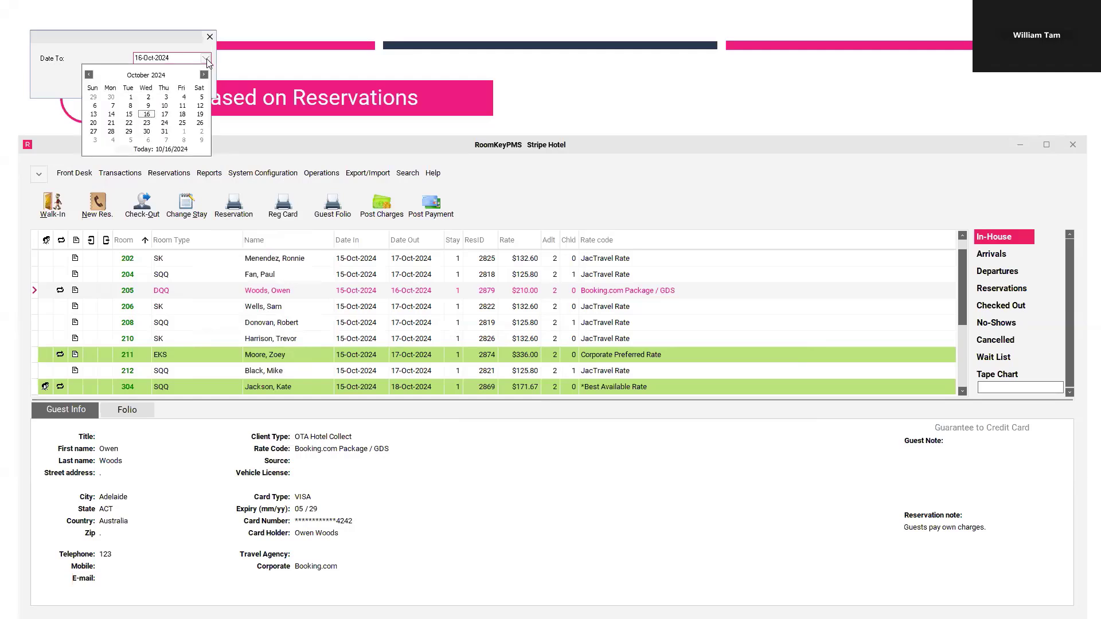
left_click(168, 134)
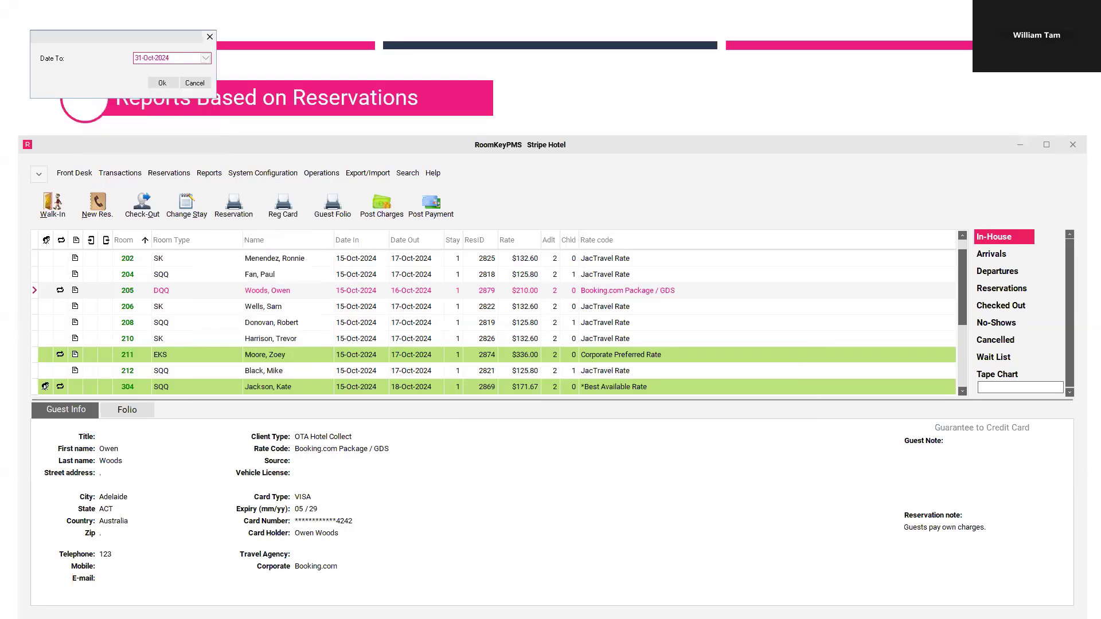
left_click(172, 86)
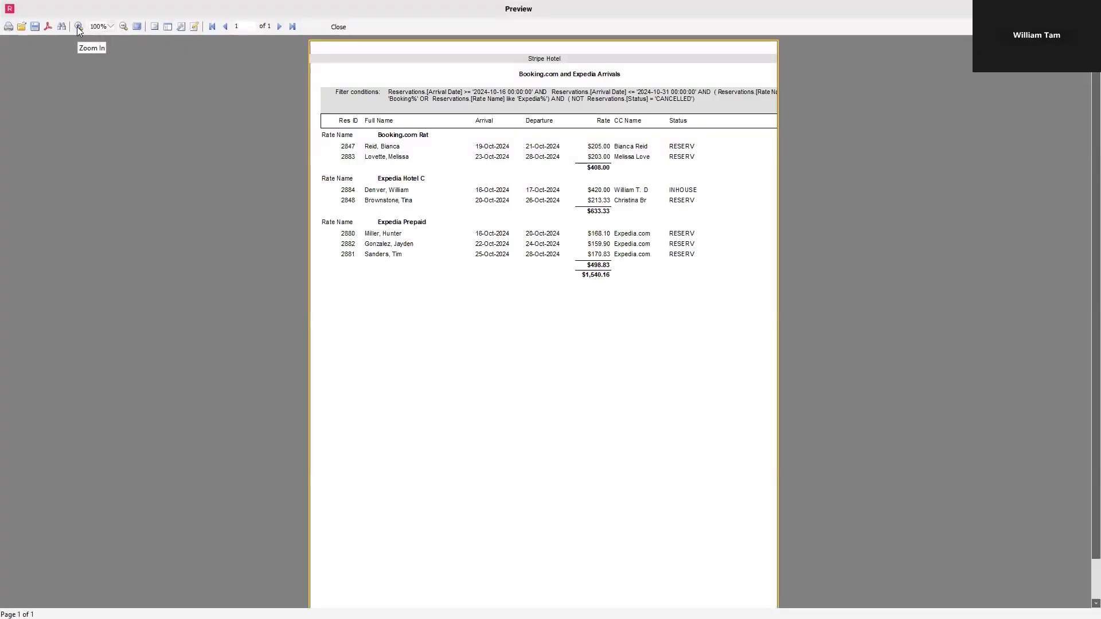
Enlarge the report preview to 200%, examine the filter conditions and grouped arrivals, and close the preview
left_click(78, 27)
left_click(79, 27)
left_click(79, 27)
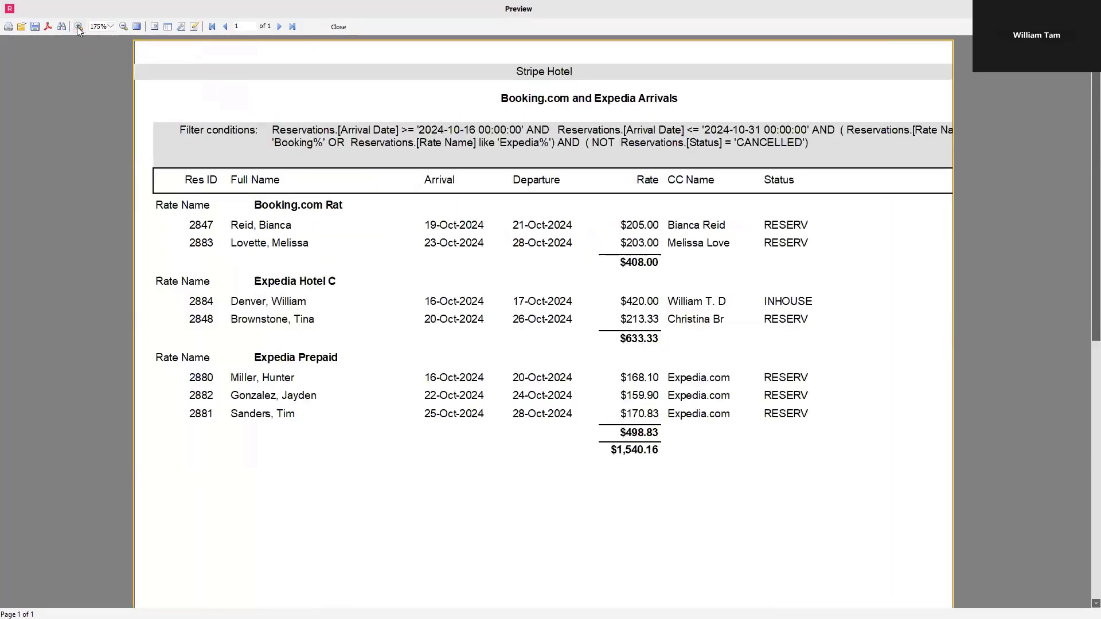
left_click(78, 27)
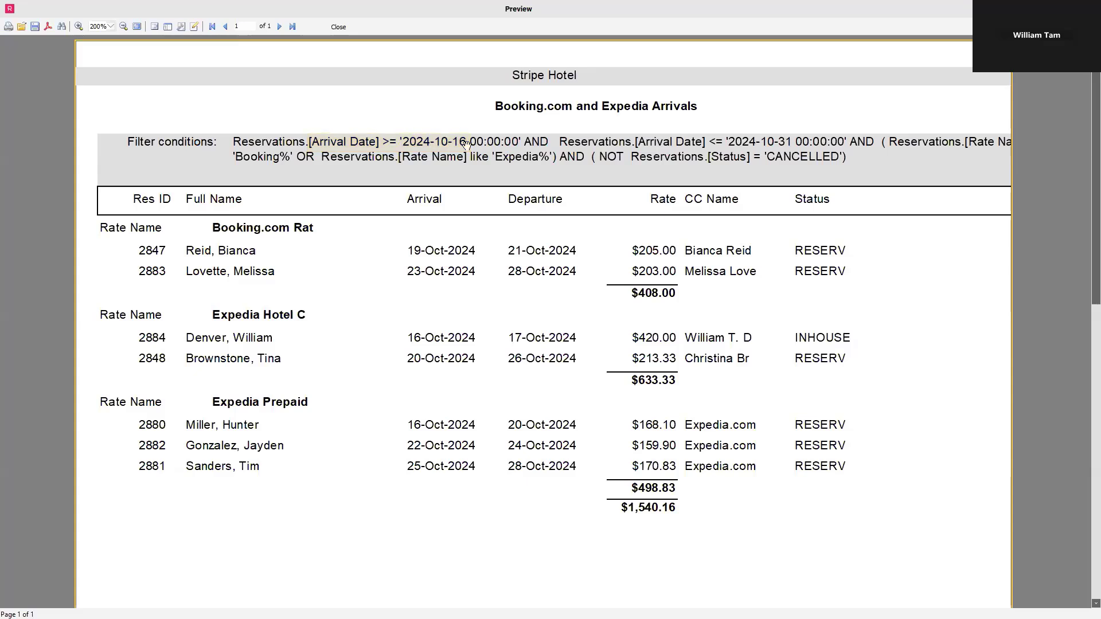
mouse_move(634, 143)
left_mouse_down()
mouse_move(748, 136)
mouse_move(794, 148)
left_mouse_up()
left_click(341, 27)
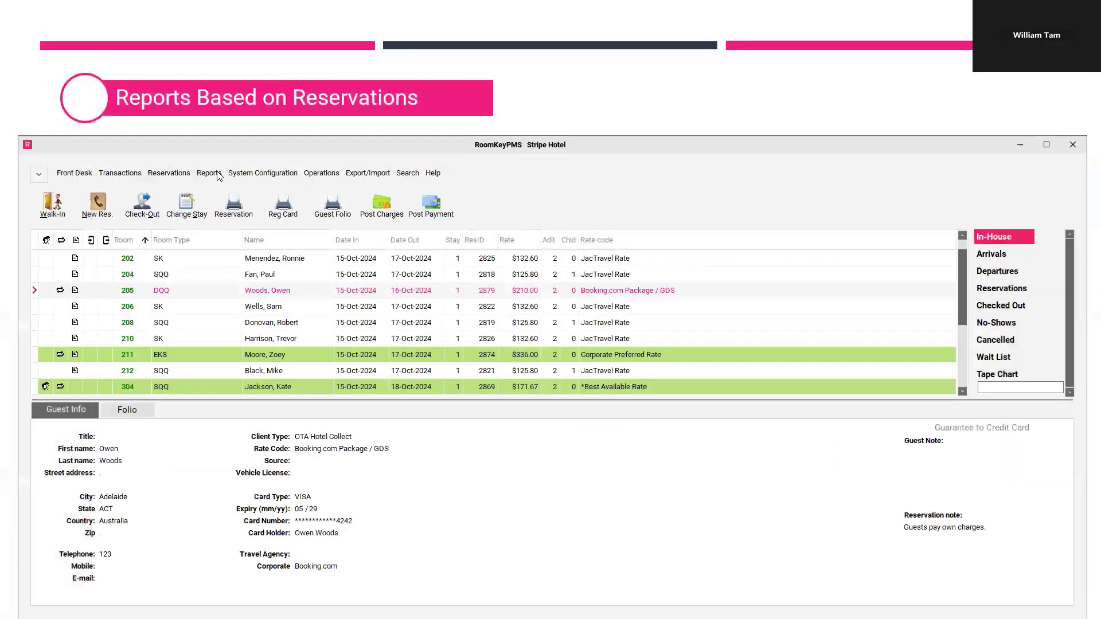
Open the General report Booking.com and Expedia Arrivals for modification in the Report Wizard and enable Show counter
left_click(217, 173)
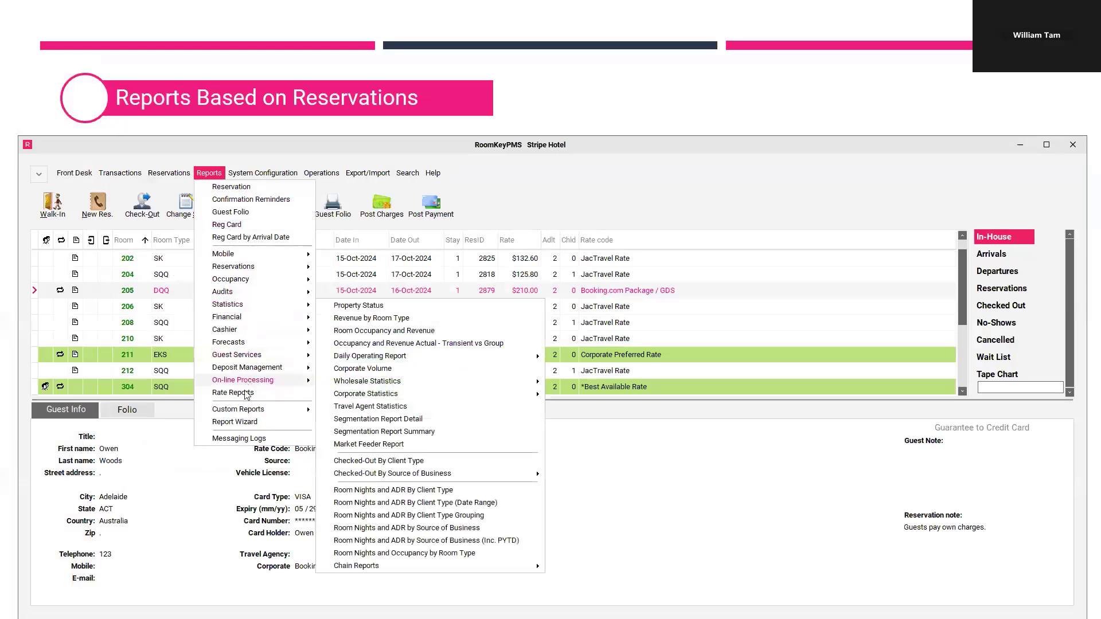
left_click(250, 422)
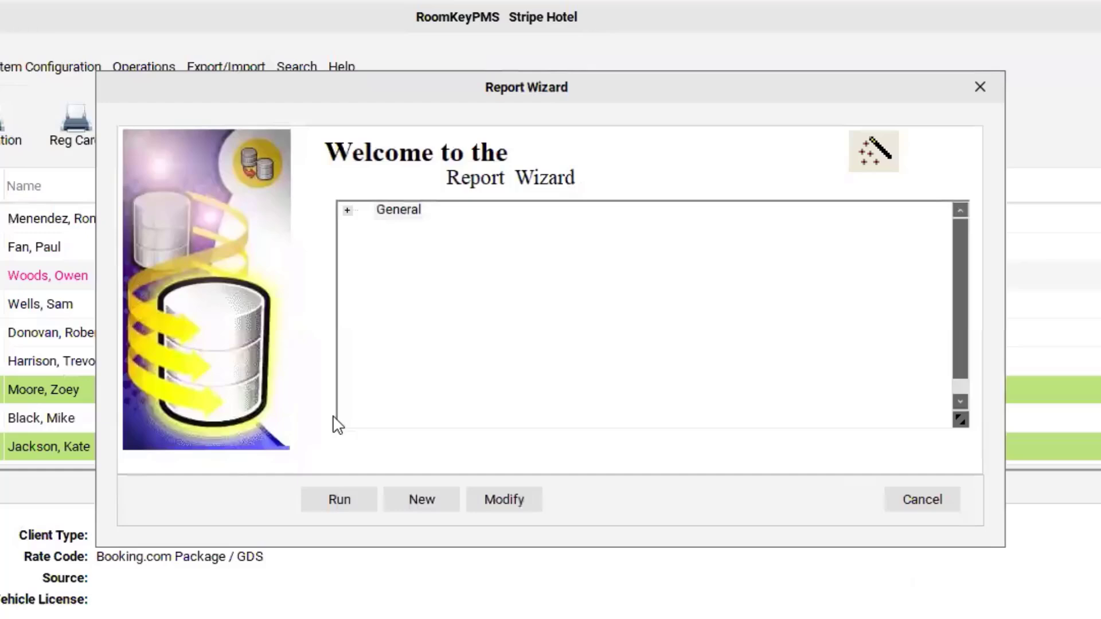
left_click(348, 210)
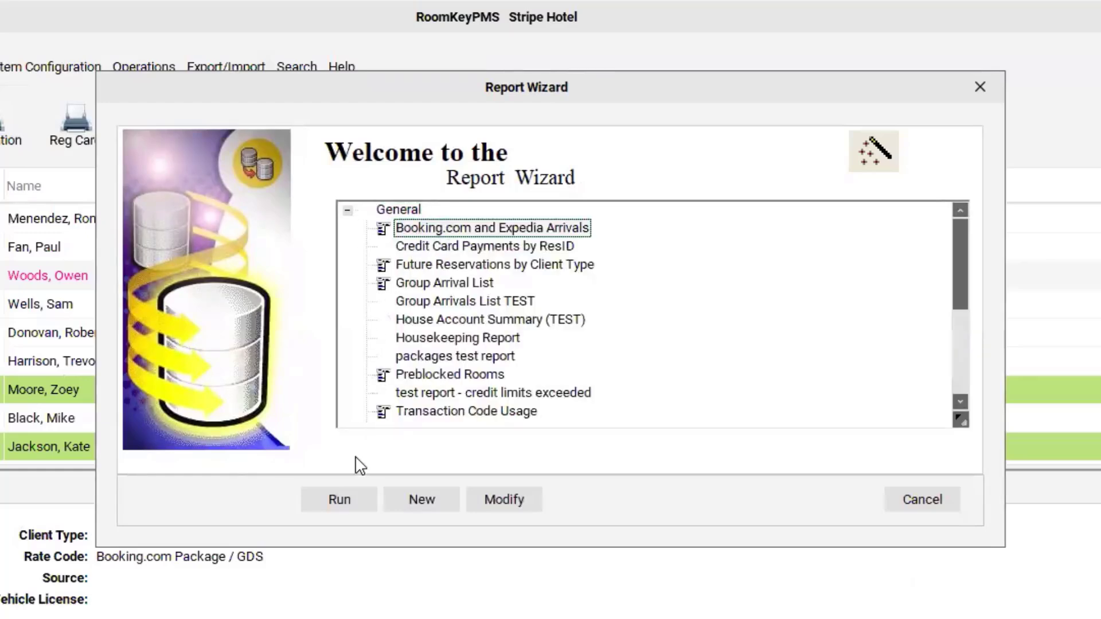
left_click(497, 505)
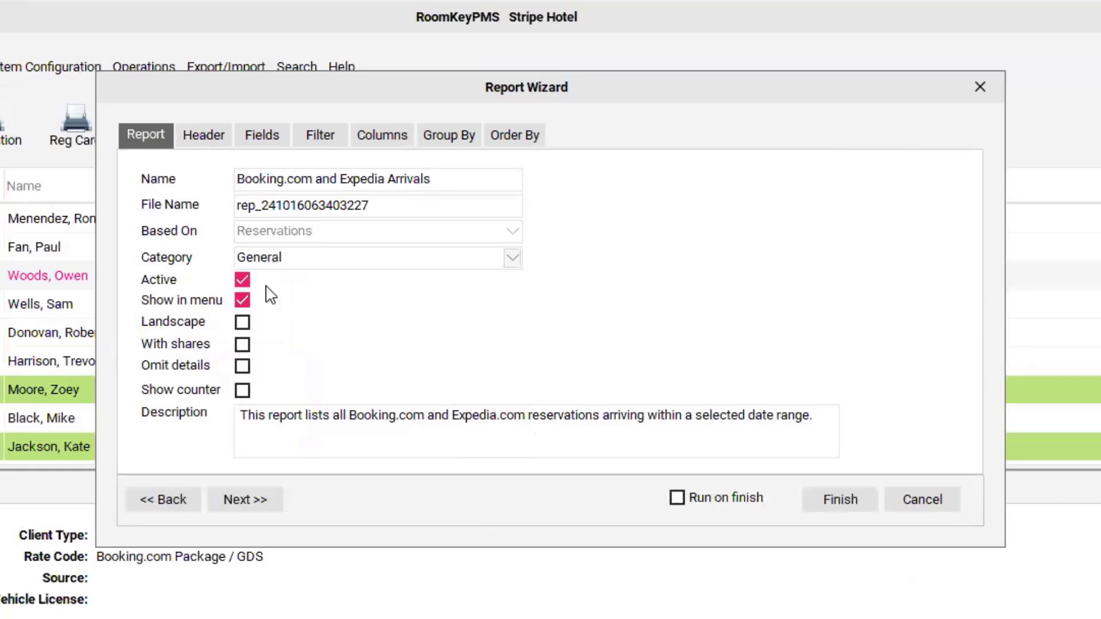
left_click(242, 392)
left_click(250, 510)
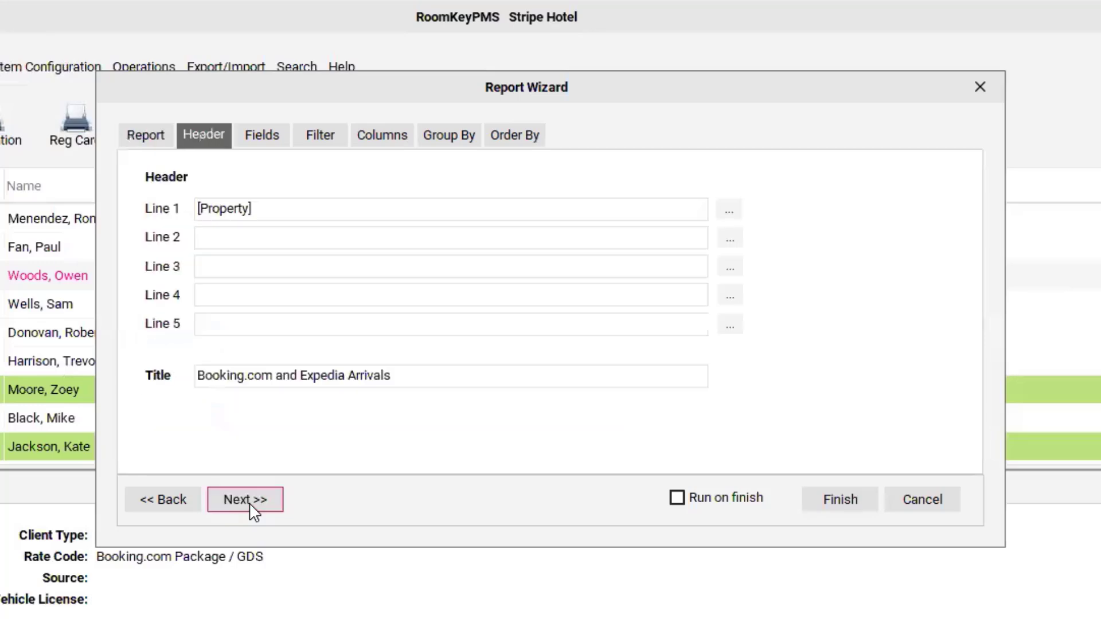
Set the report column widths to 25 for Rate Name, 20 for Credit Card Holder and 11 for Status
left_click(253, 511)
left_click(253, 511)
left_click(253, 511)
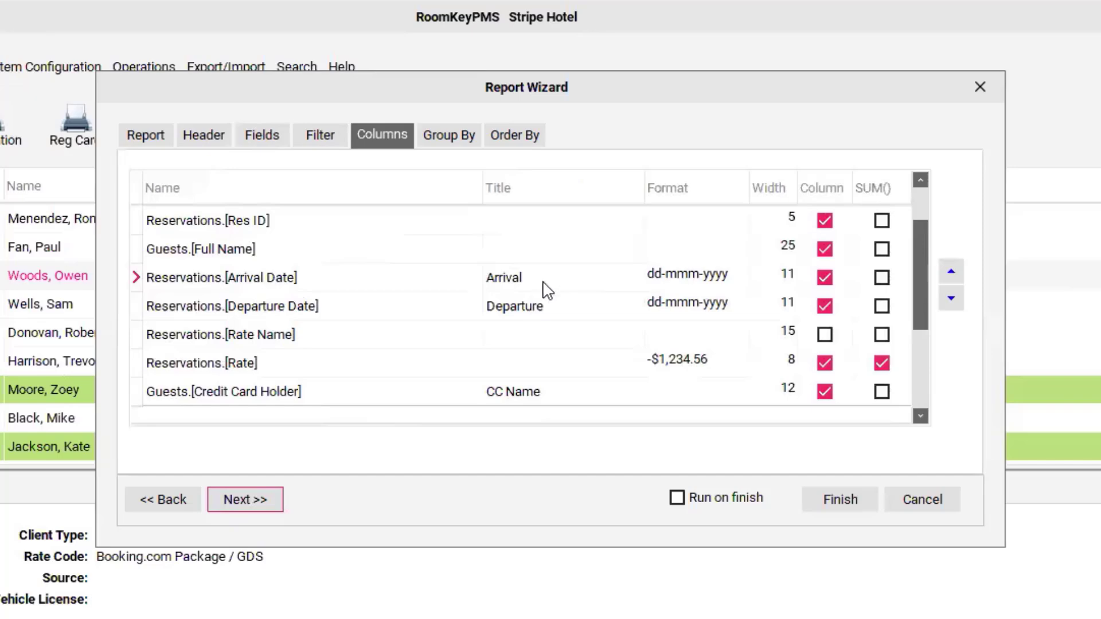
left_click(787, 335)
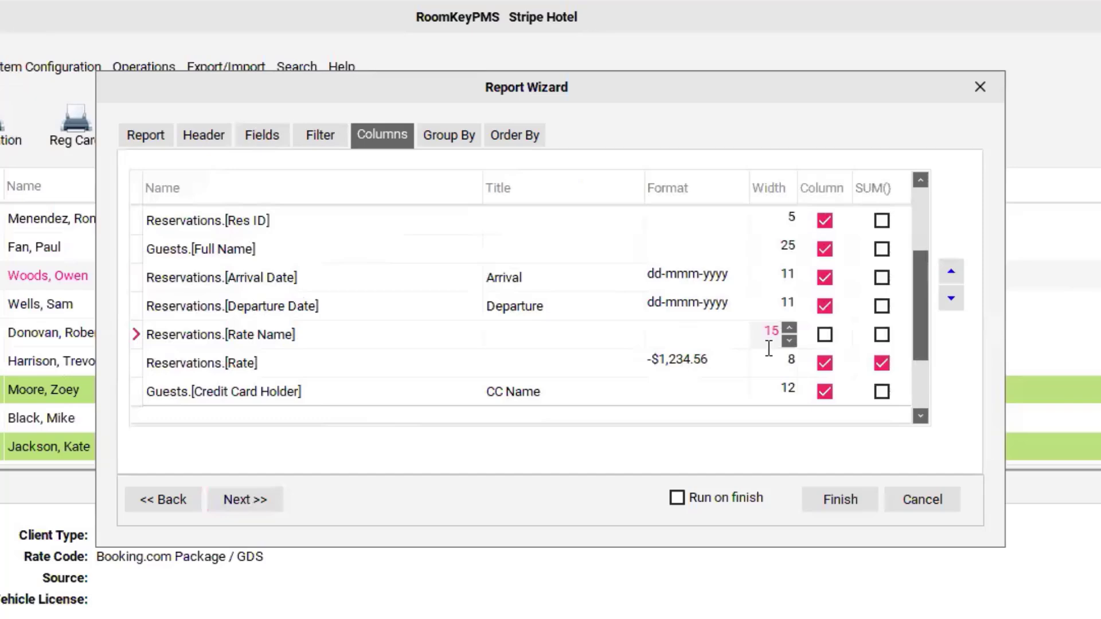
type("25")
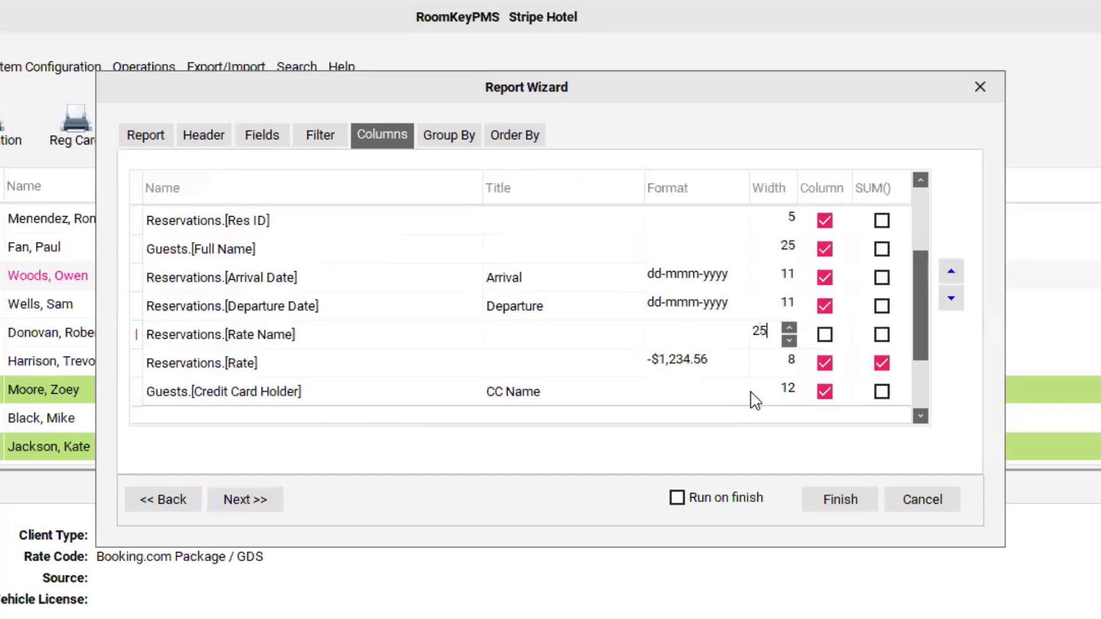
left_click(755, 400)
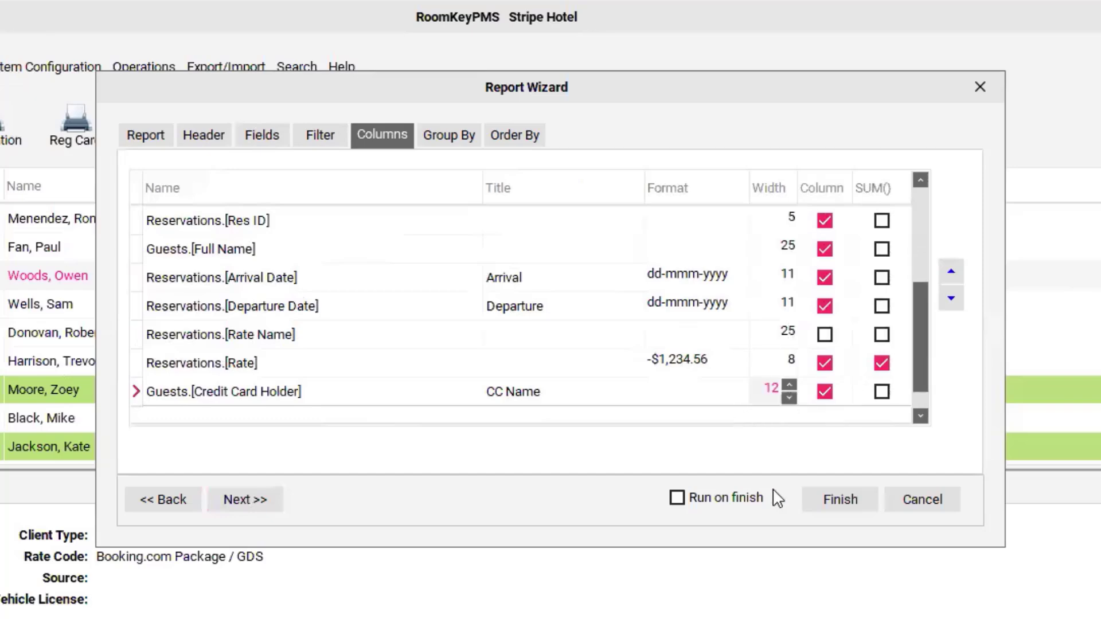
type("20")
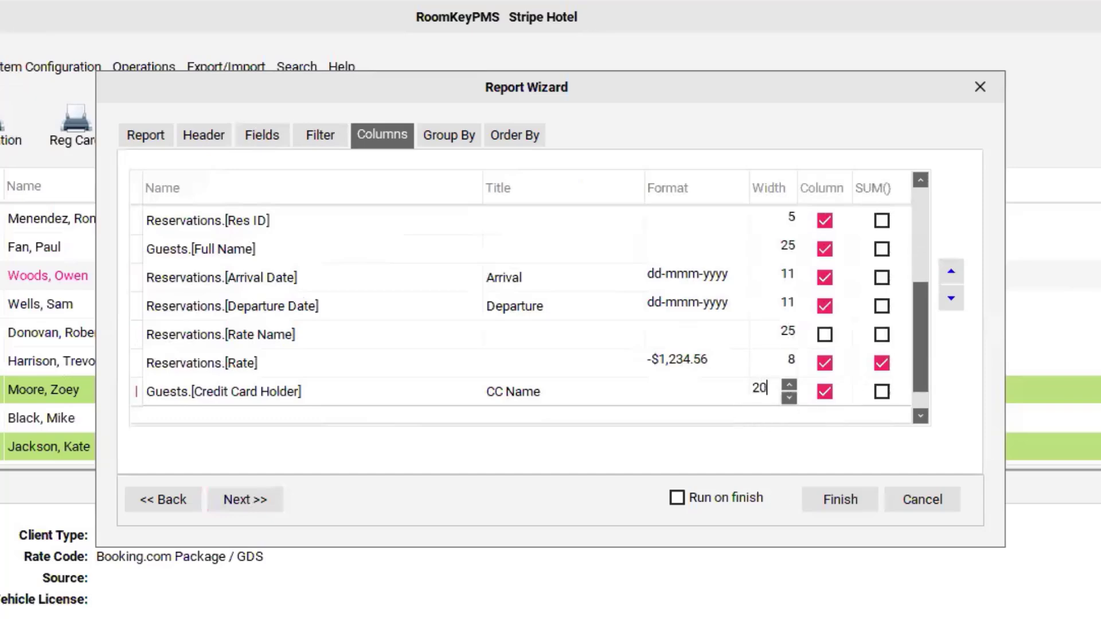
left_click(921, 416)
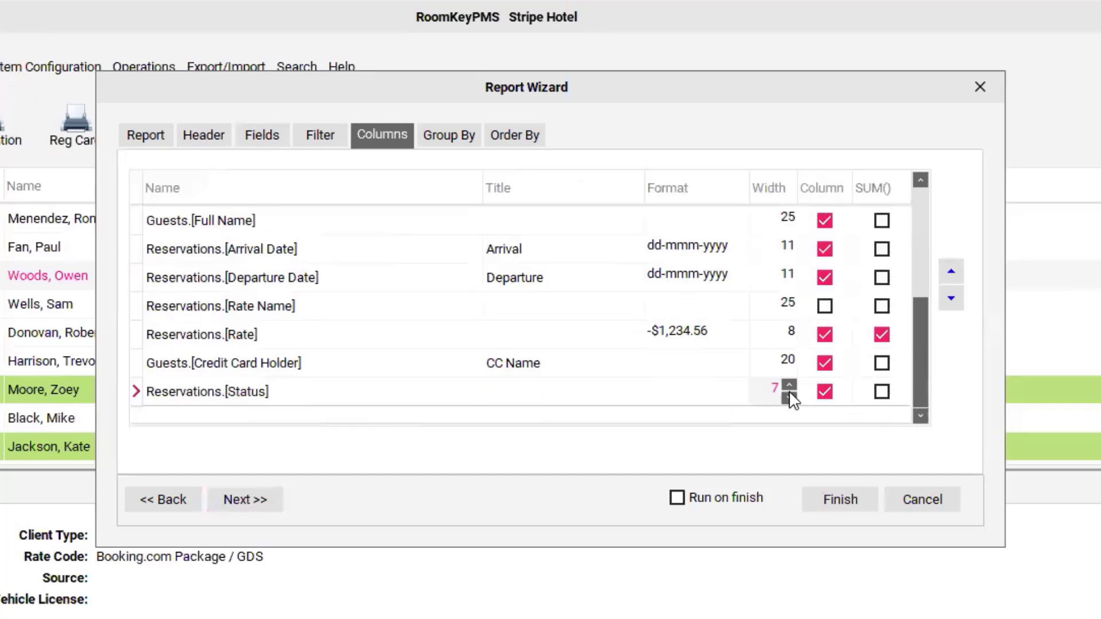
left_click(790, 384)
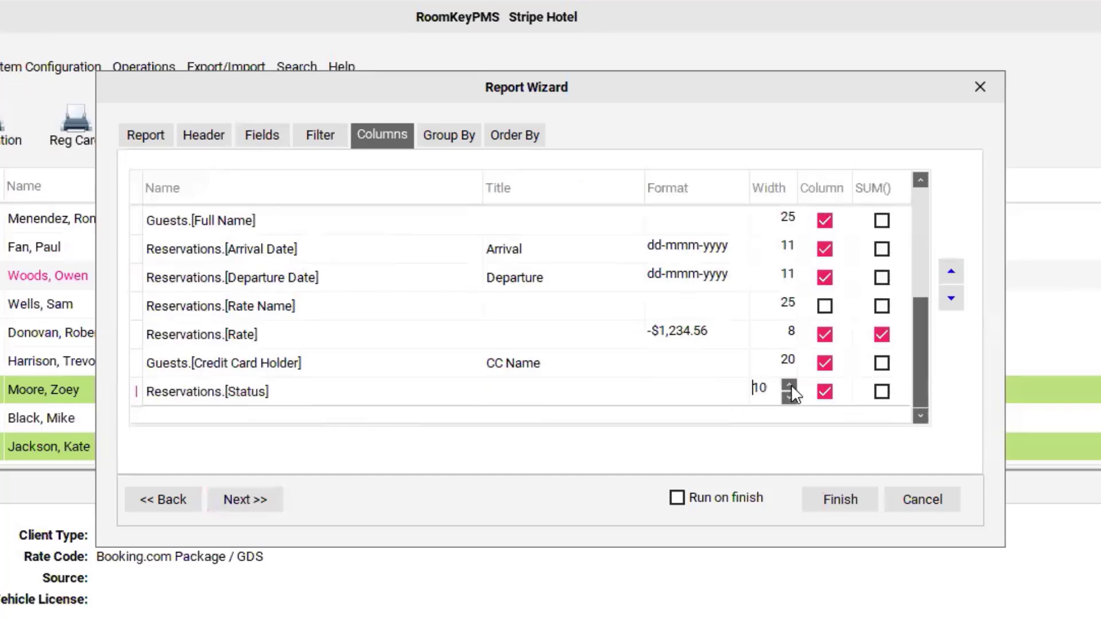
left_click(790, 384)
Disable SUM() for the Reservations Rate column and finish the report modification, keeping the existing grouping and ordering
left_click(883, 335)
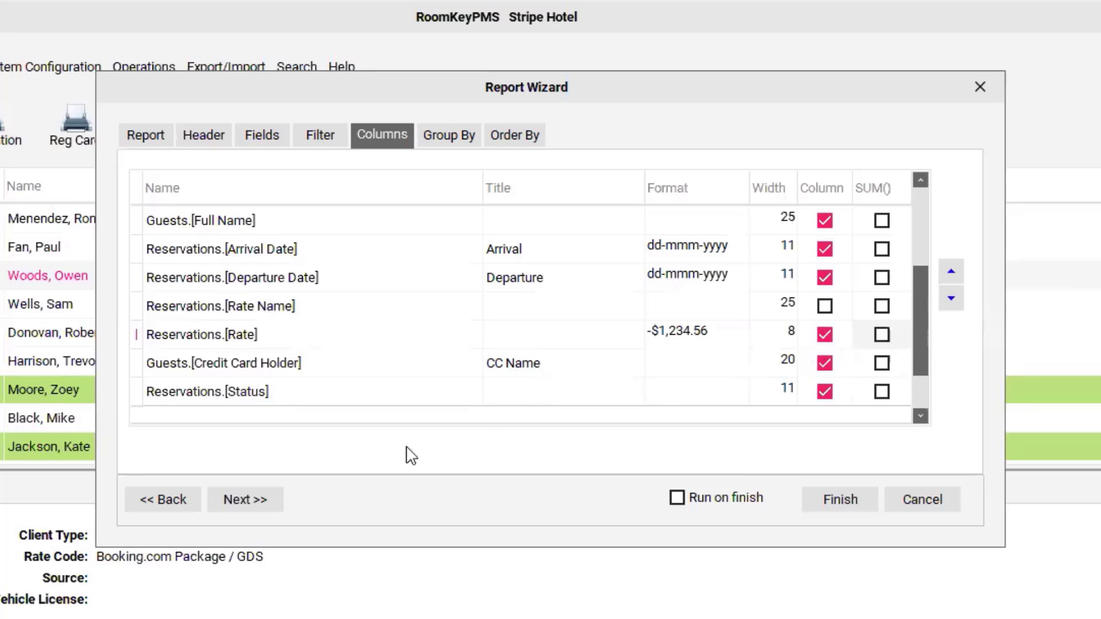
left_click(274, 515)
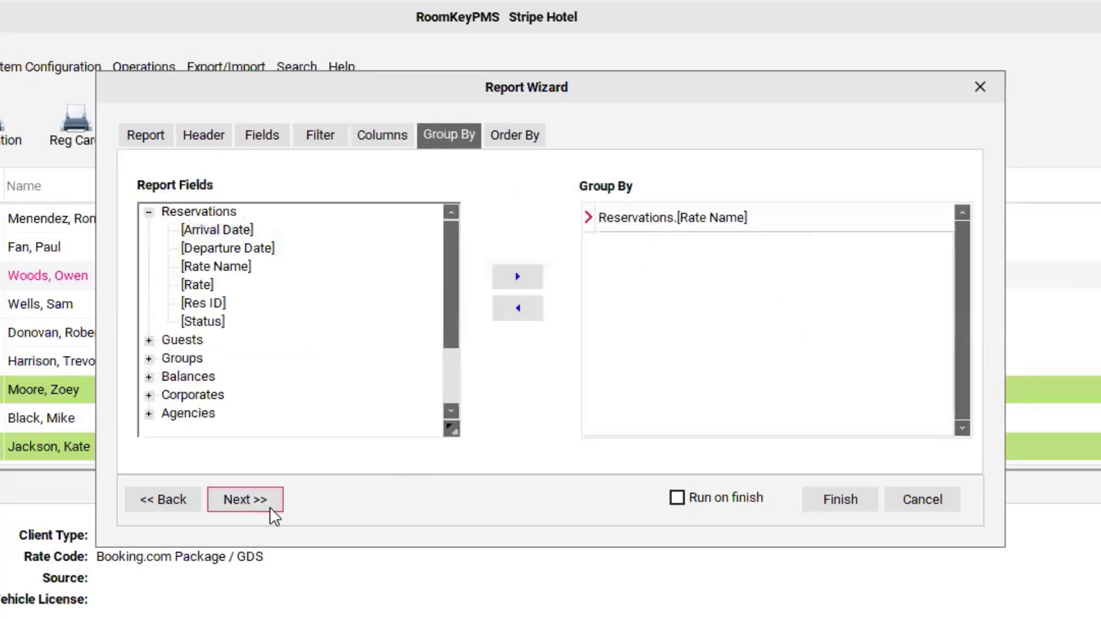
left_click(274, 515)
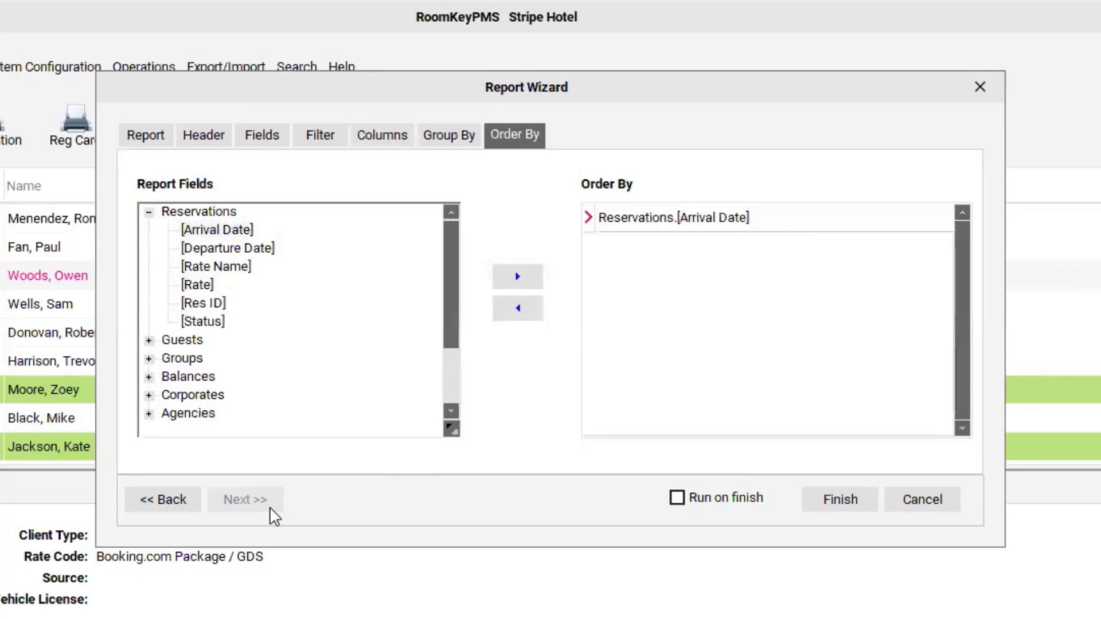
left_click(838, 504)
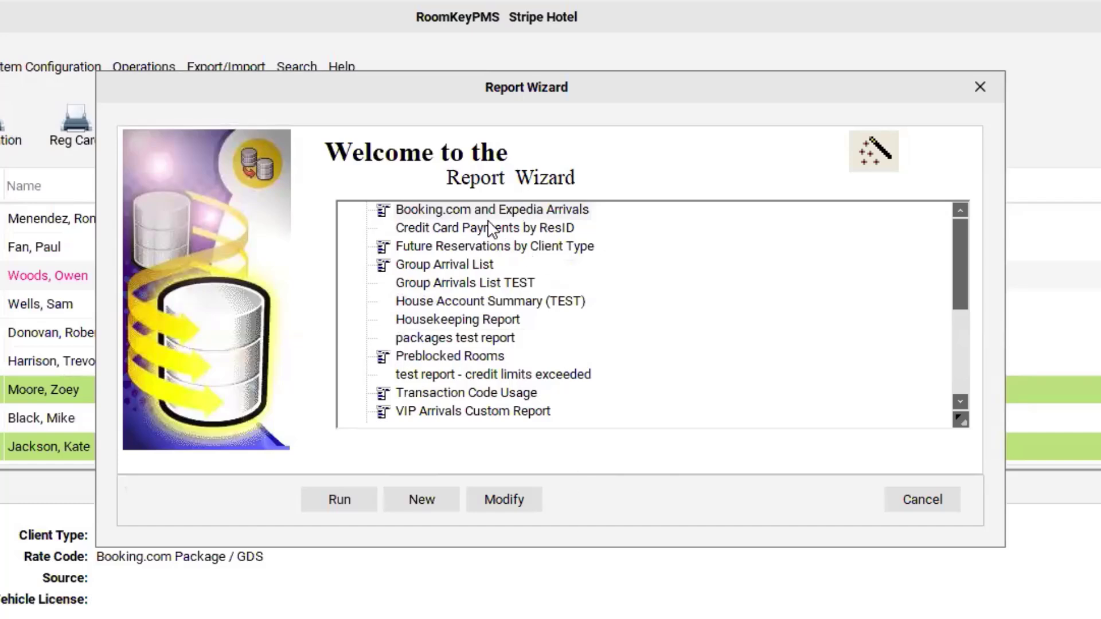
Run the modified Booking.com and Expedia Arrivals report with Date From 16-Oct-2024 and Date To 31-Oct-2024
left_click(467, 210)
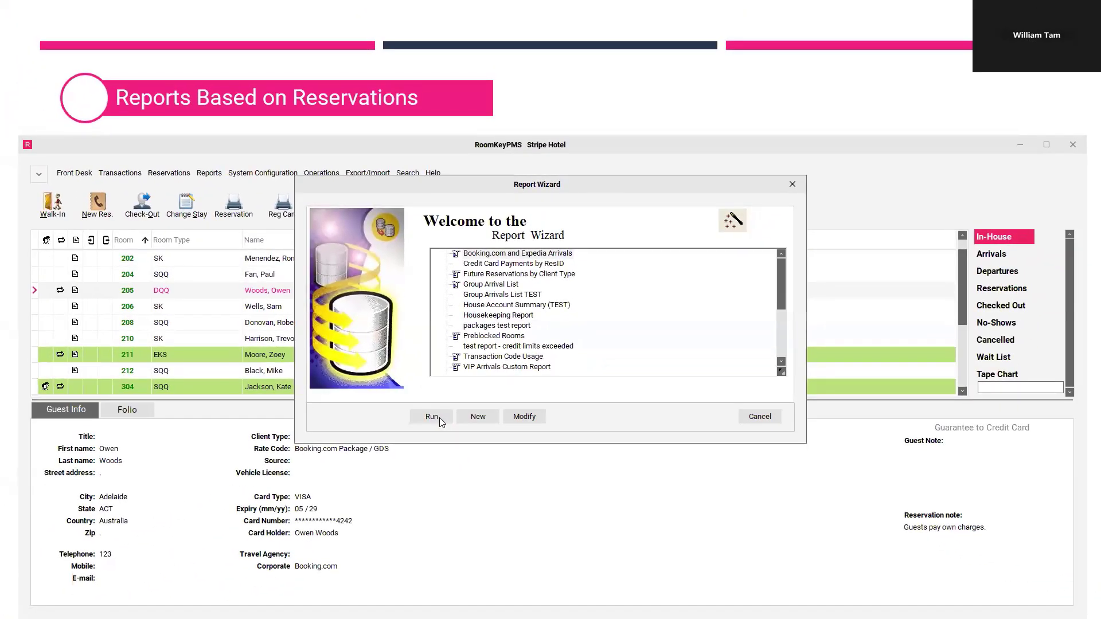
left_click(353, 504)
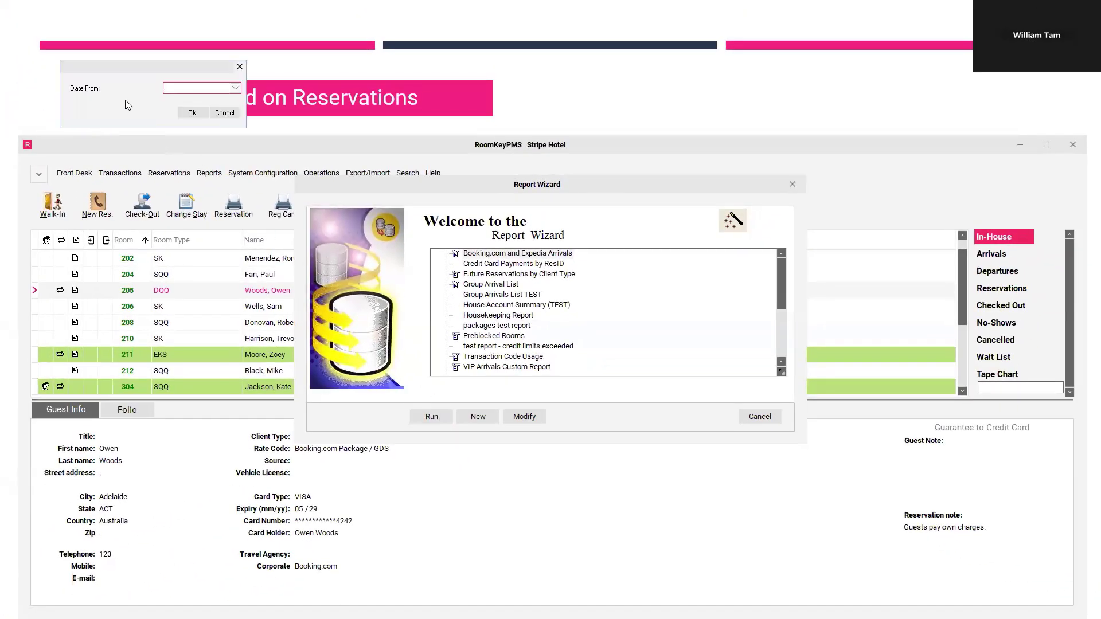
left_click(235, 92)
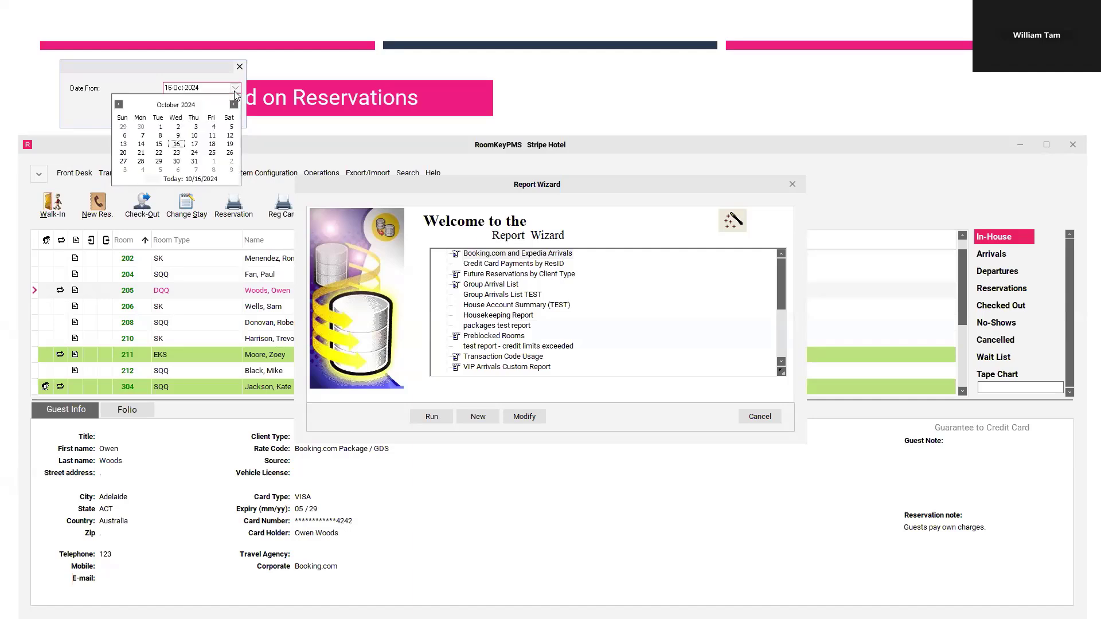
left_click(177, 145)
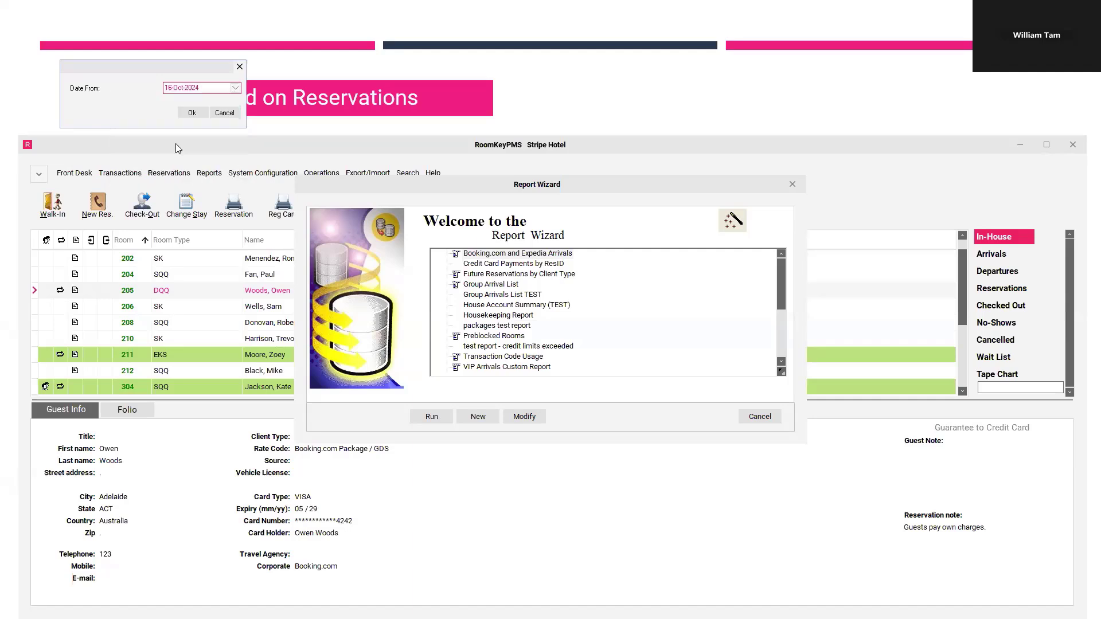
left_click(193, 114)
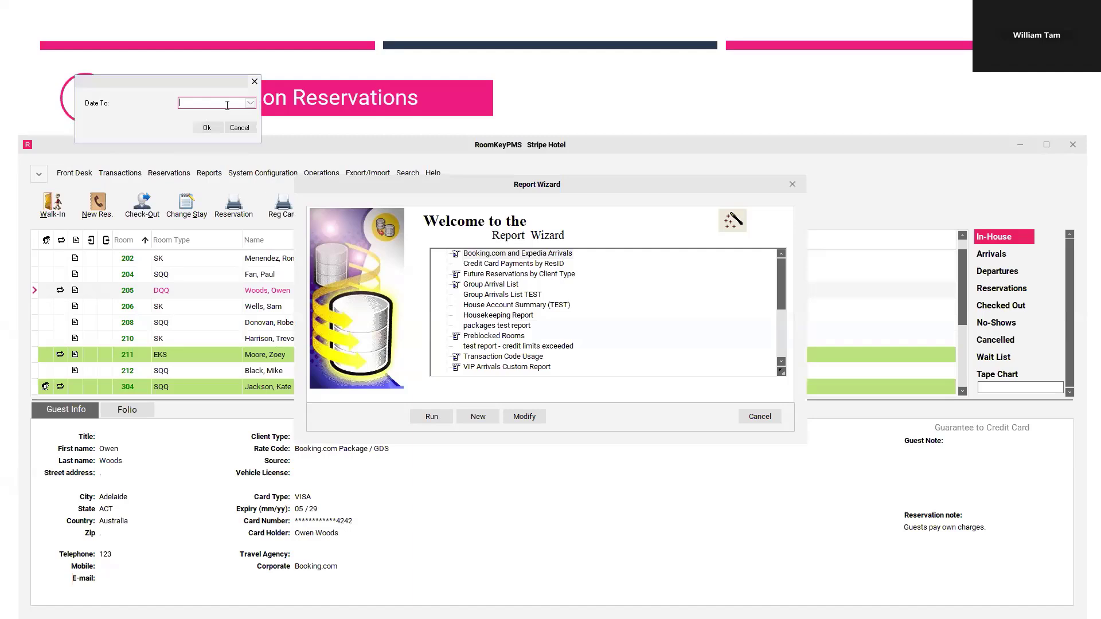
left_click(251, 103)
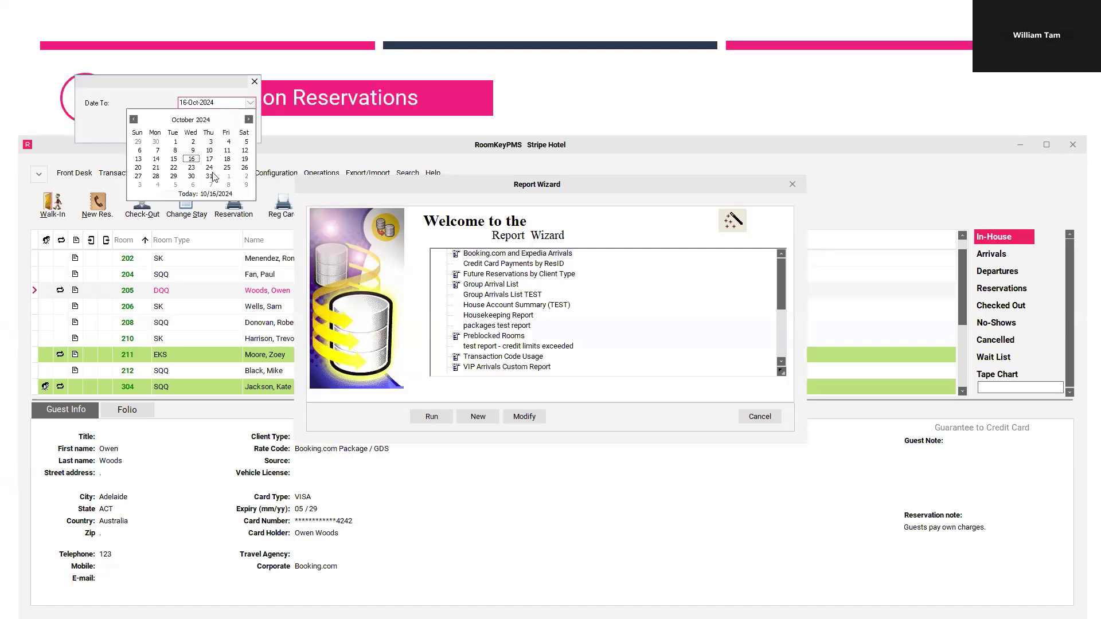
left_click(210, 176)
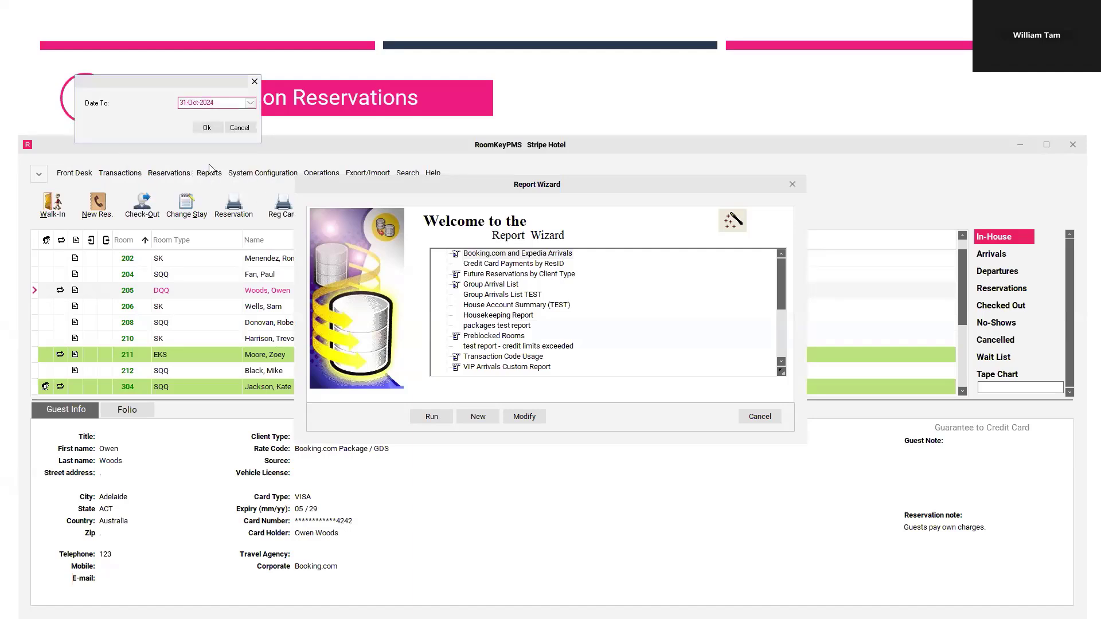
left_click(207, 129)
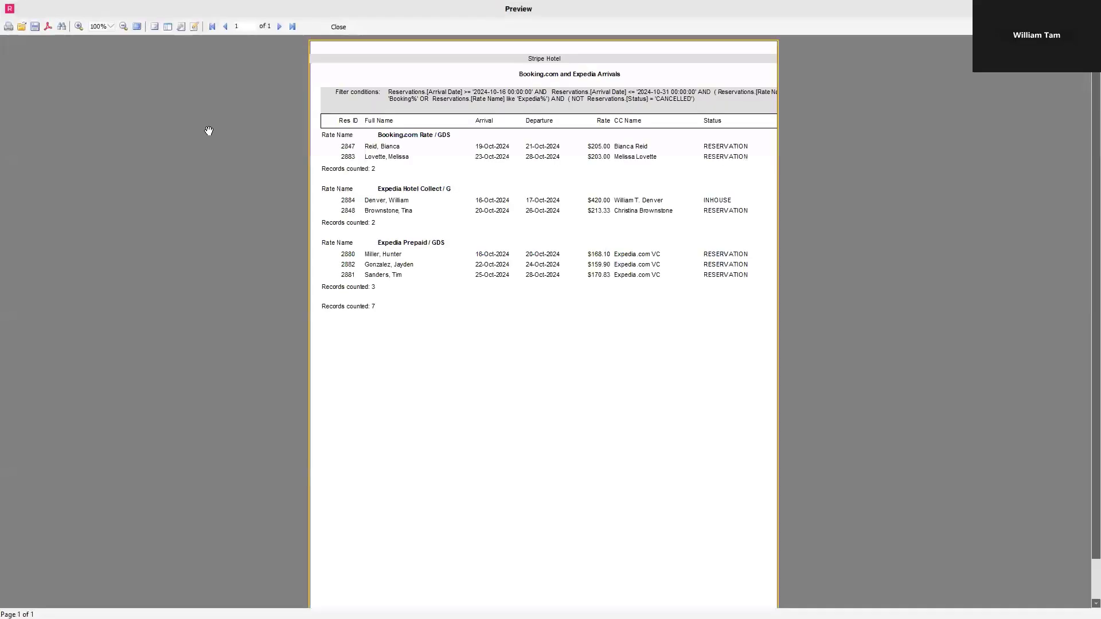
Enlarge the report preview to 175% to examine the adjusted column widths and the record counts per rate group
left_click(79, 26)
left_click(79, 27)
left_click(79, 26)
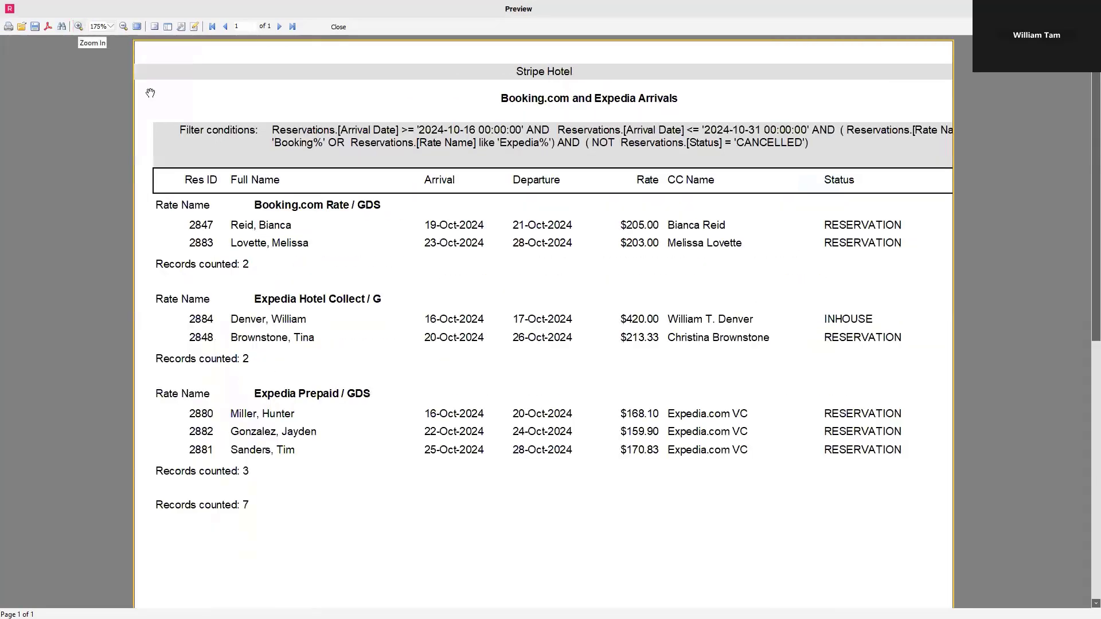